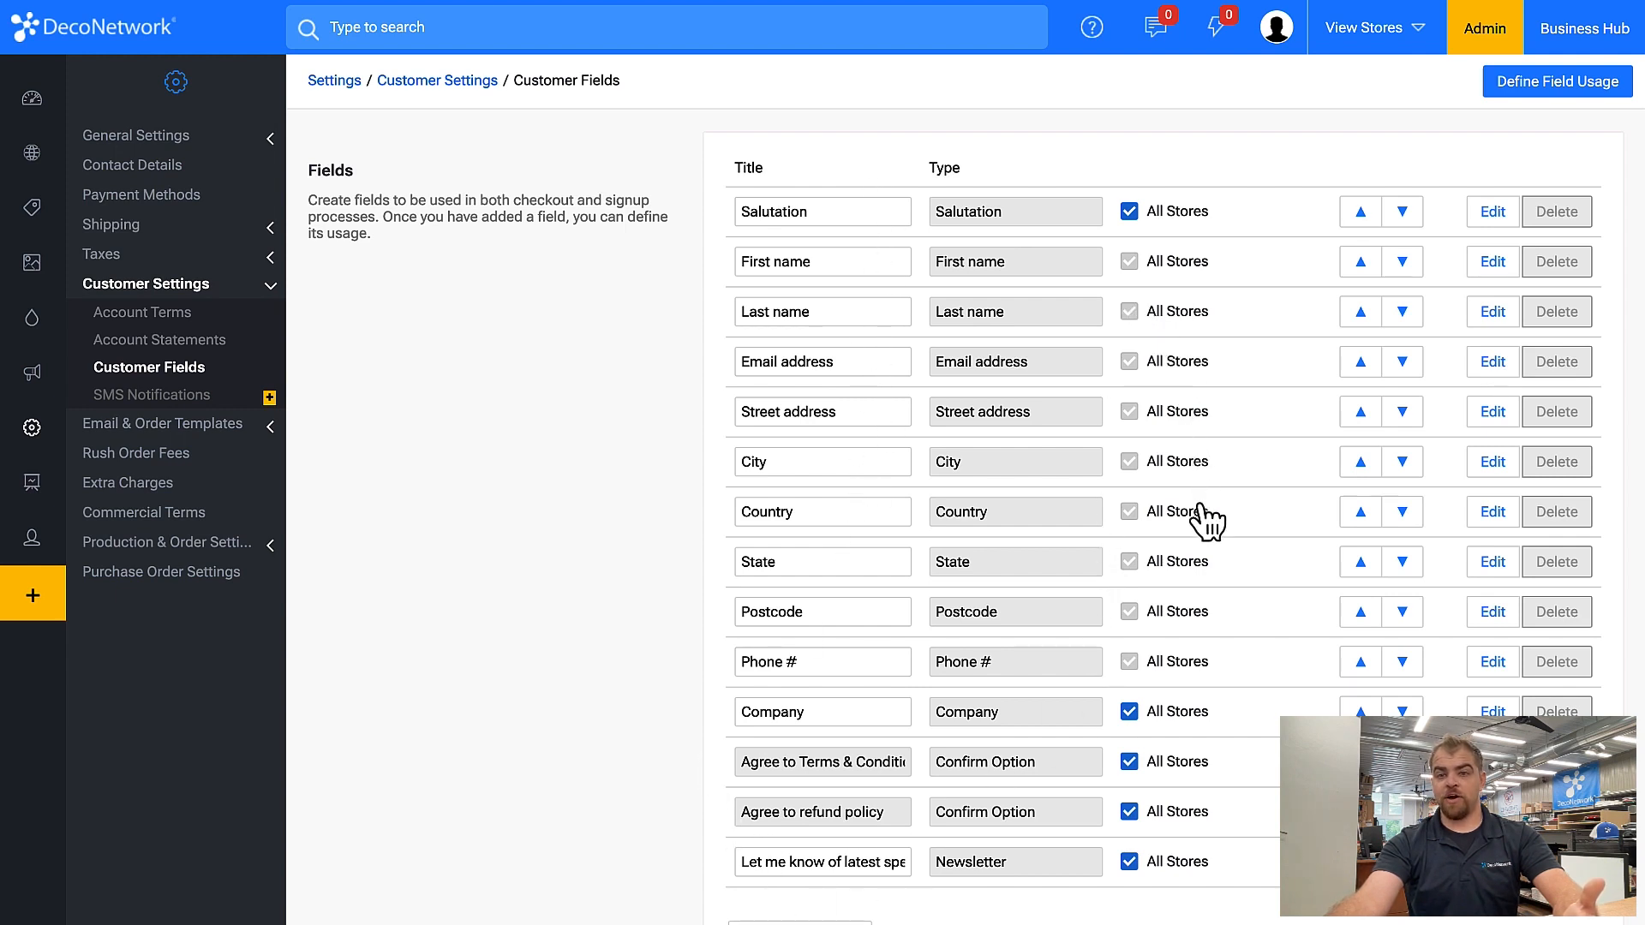
- Review the display options of the Postcode field and close them without changes
click(1491, 620)
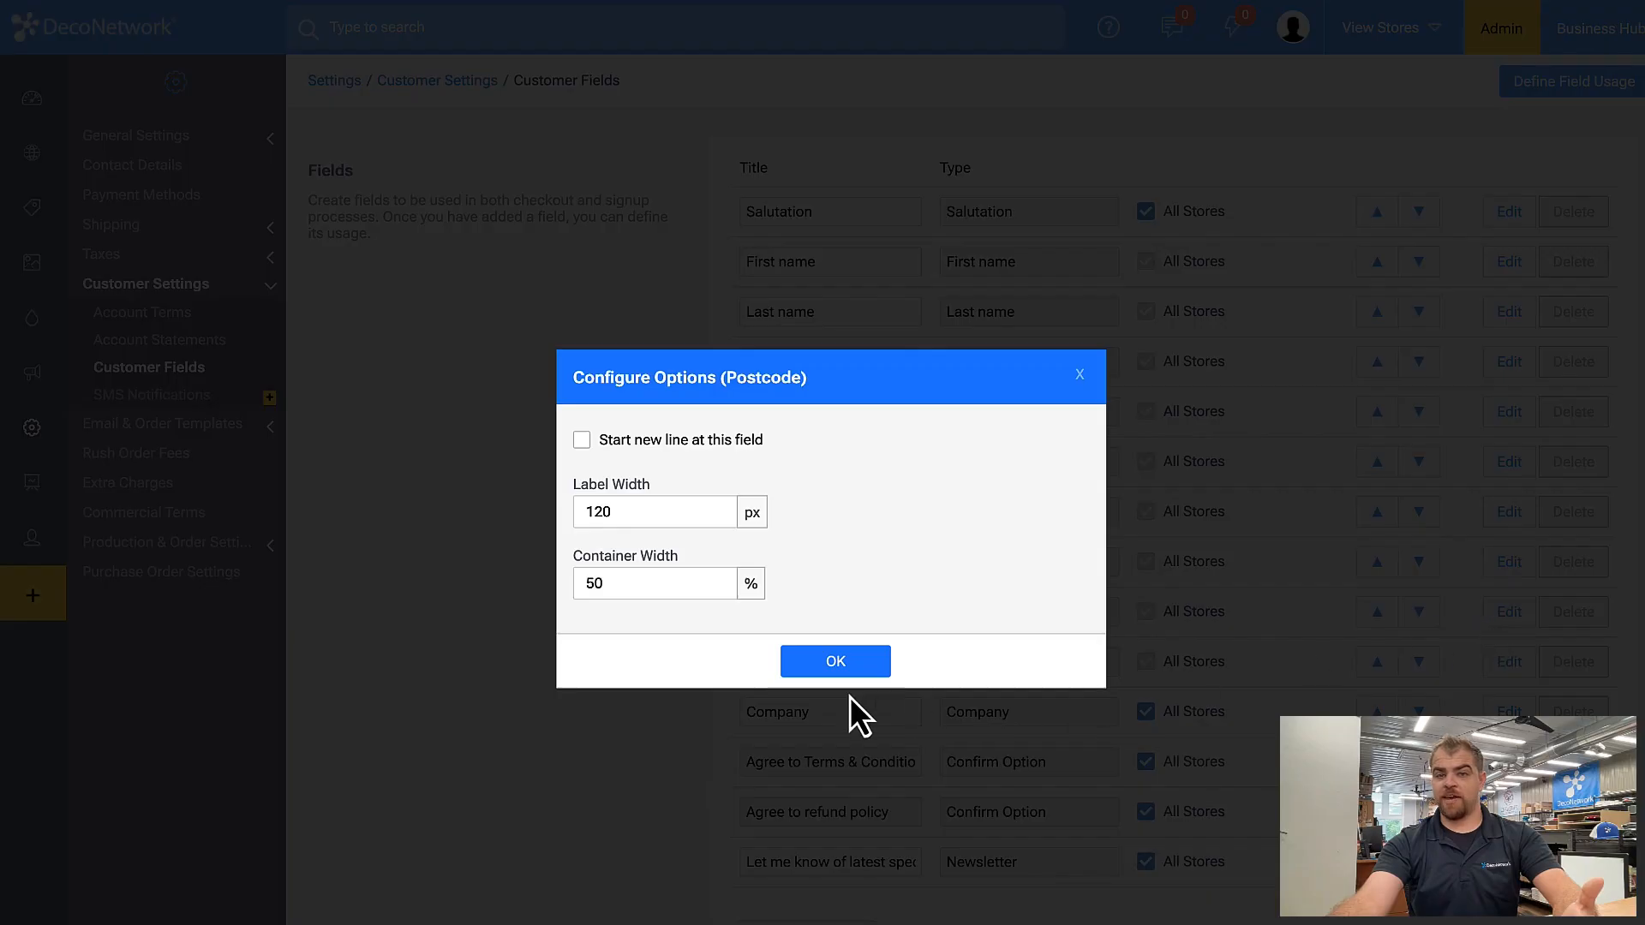
click(840, 666)
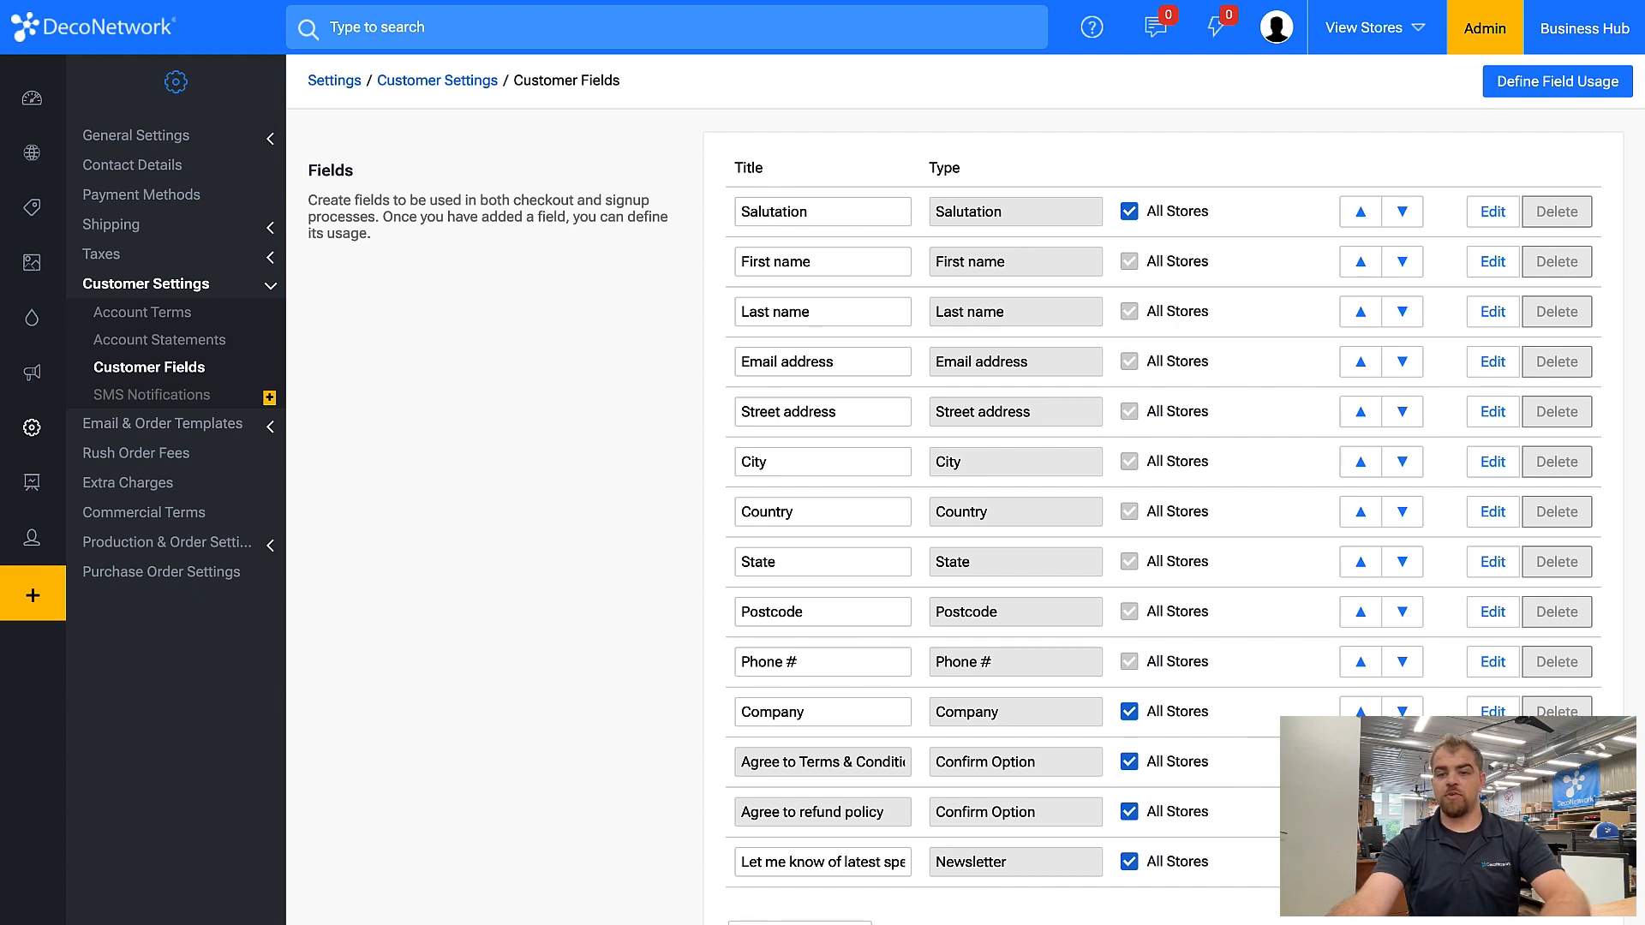
- Turn off All Stores for the "Let me know of latest specials" field, and review its store selection and display options without changing them
click(1167, 864)
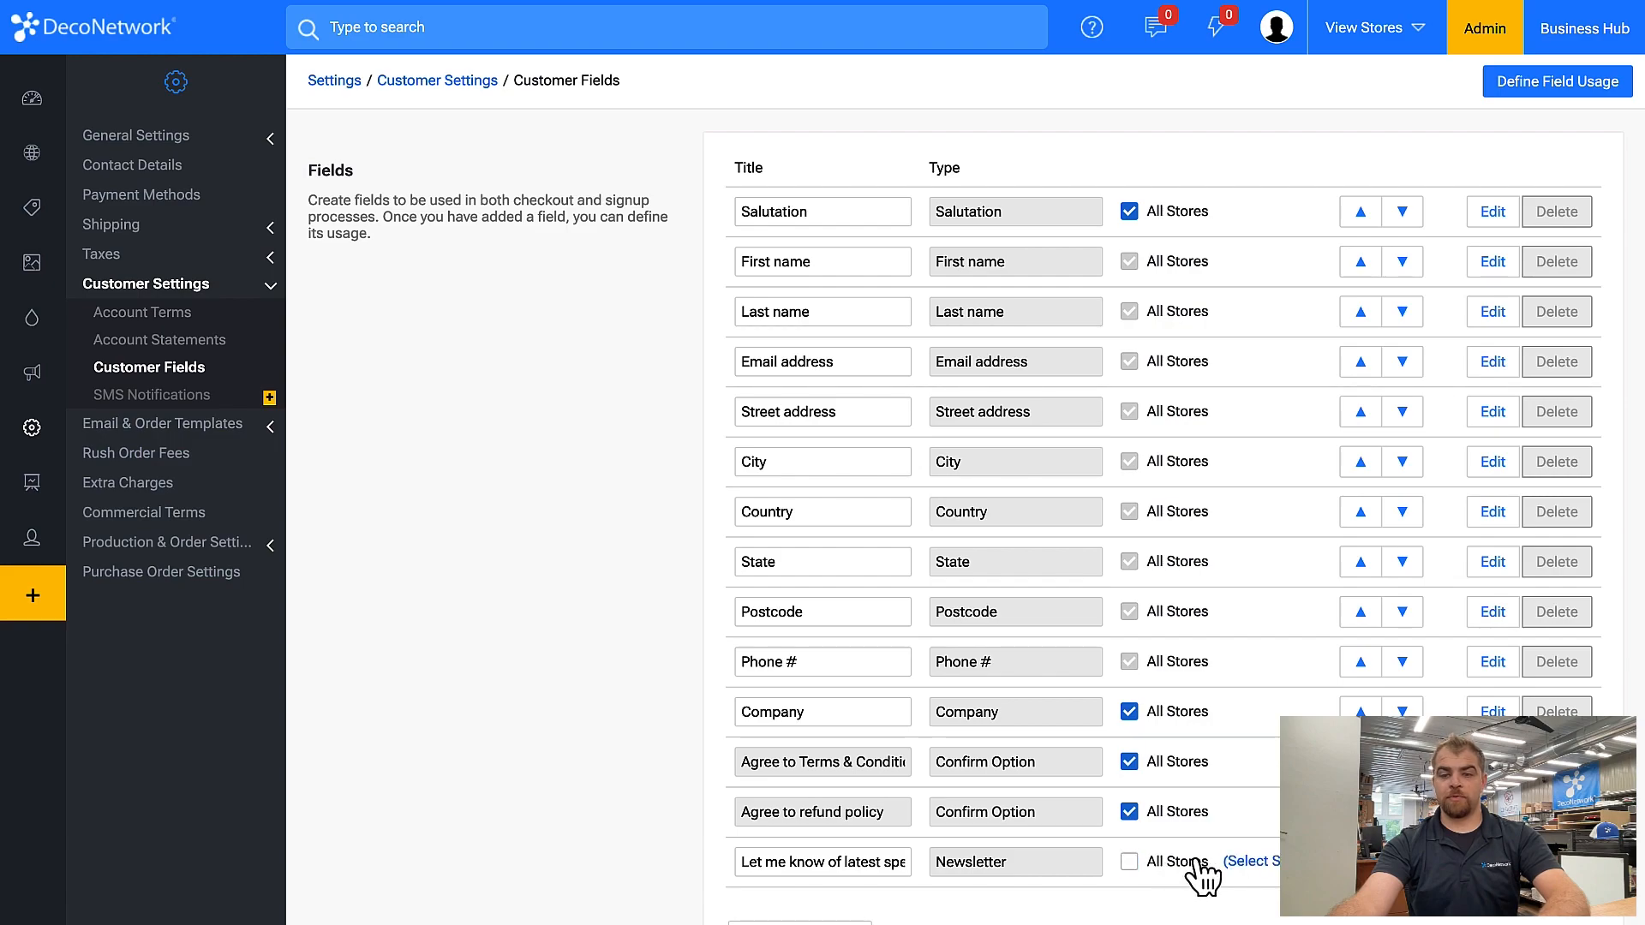
click(1253, 862)
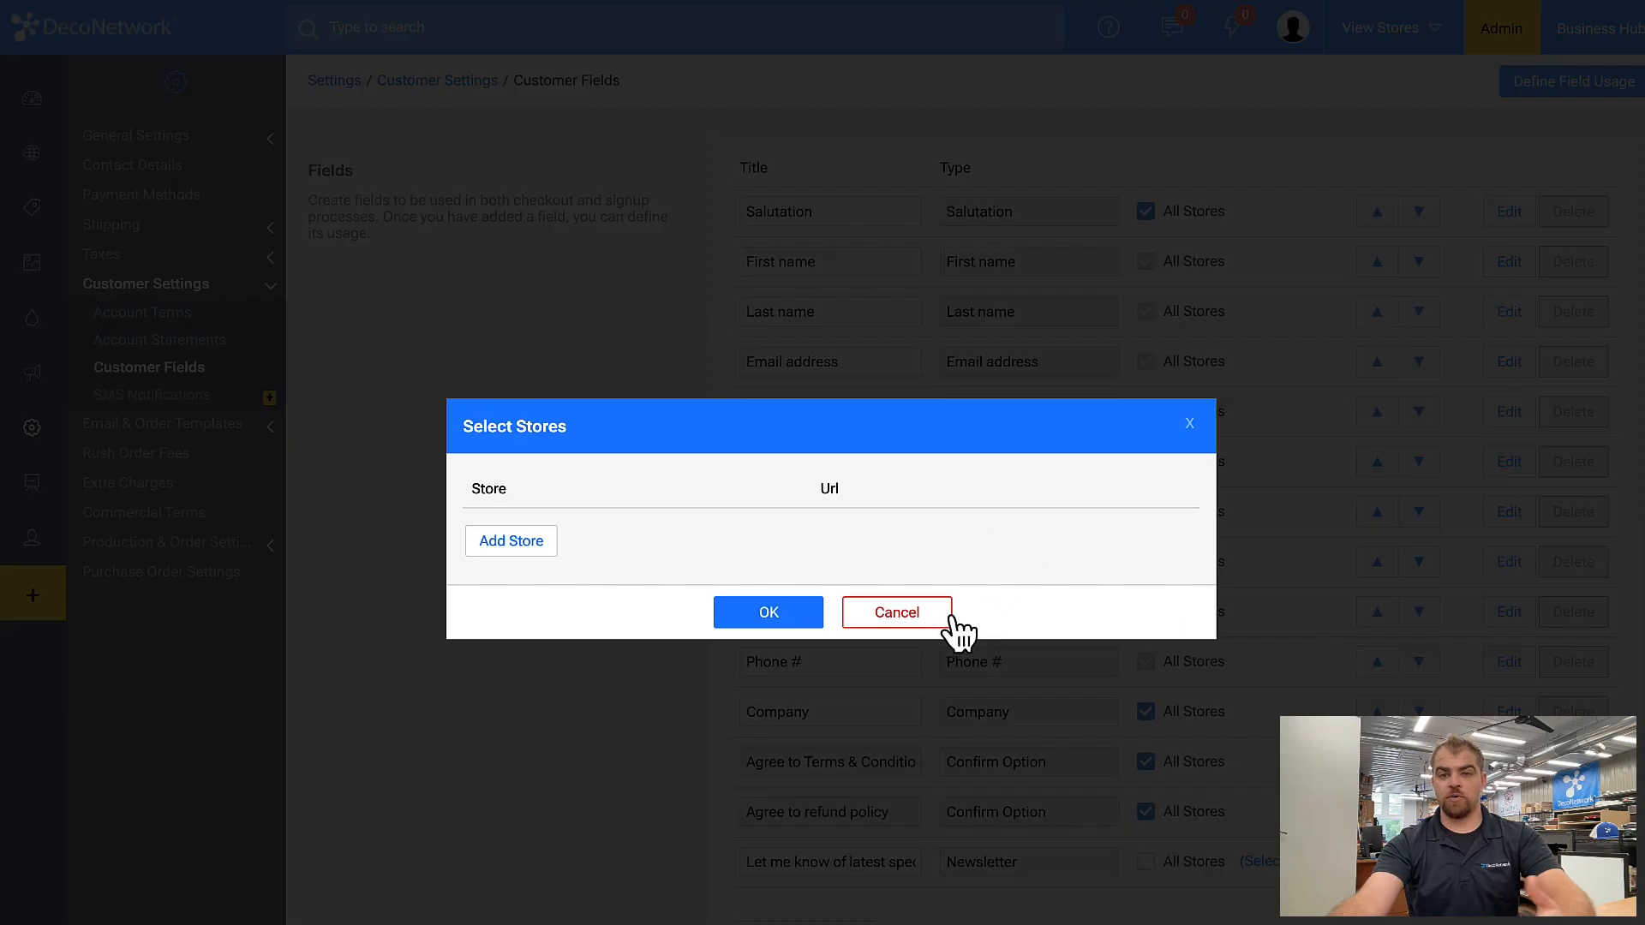
click(922, 621)
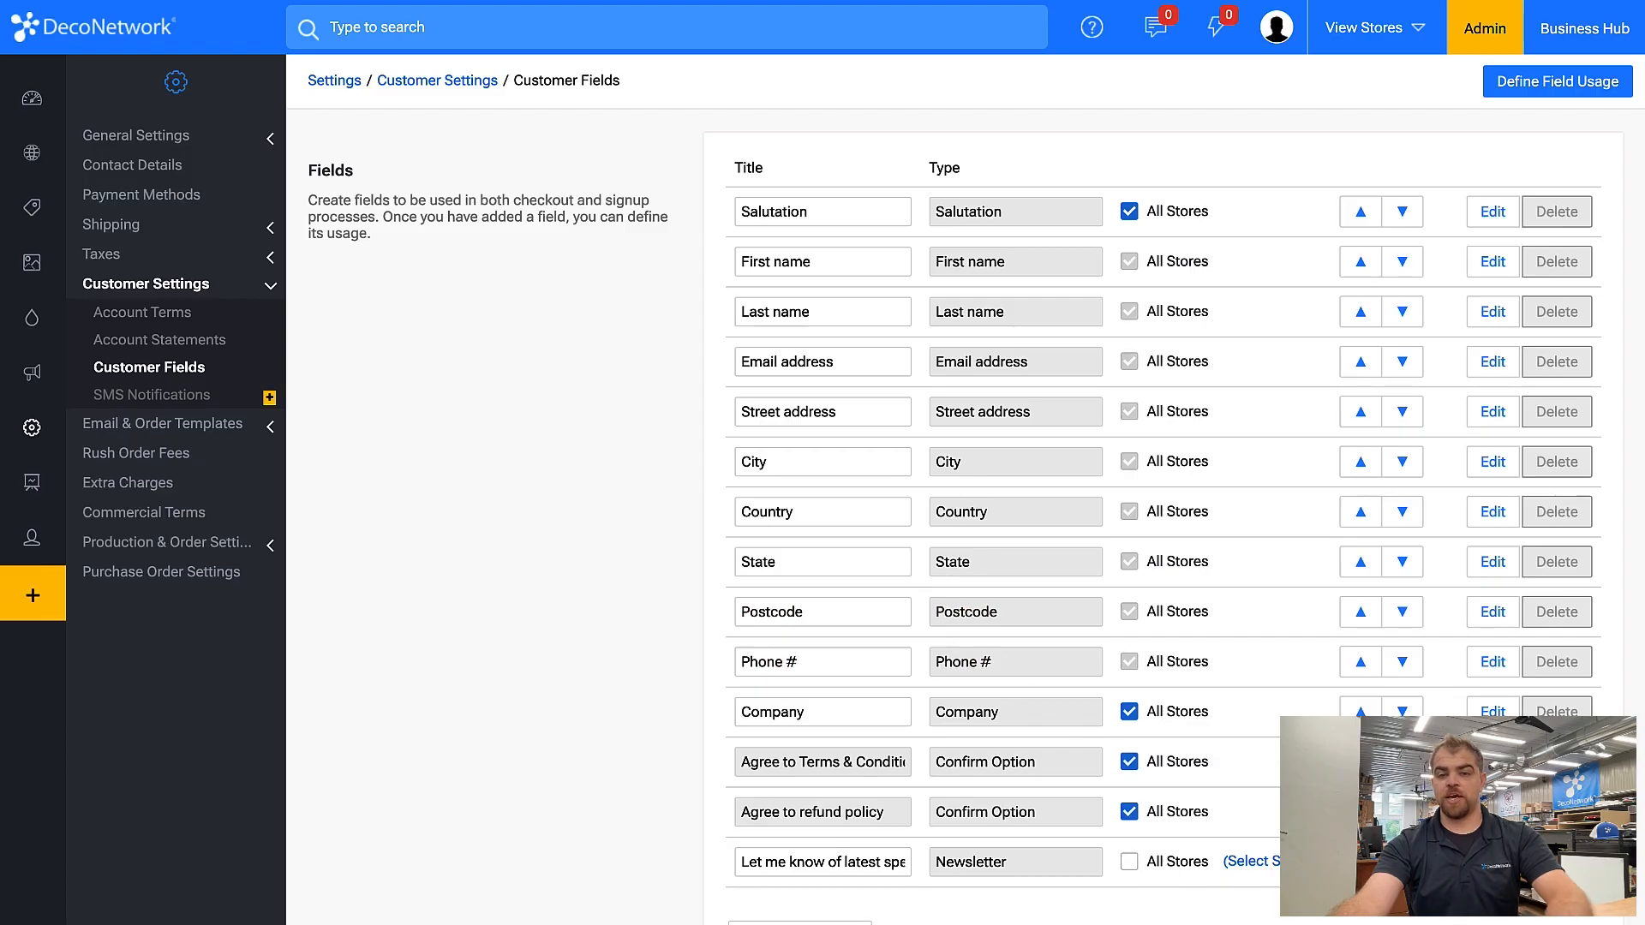
click(1493, 862)
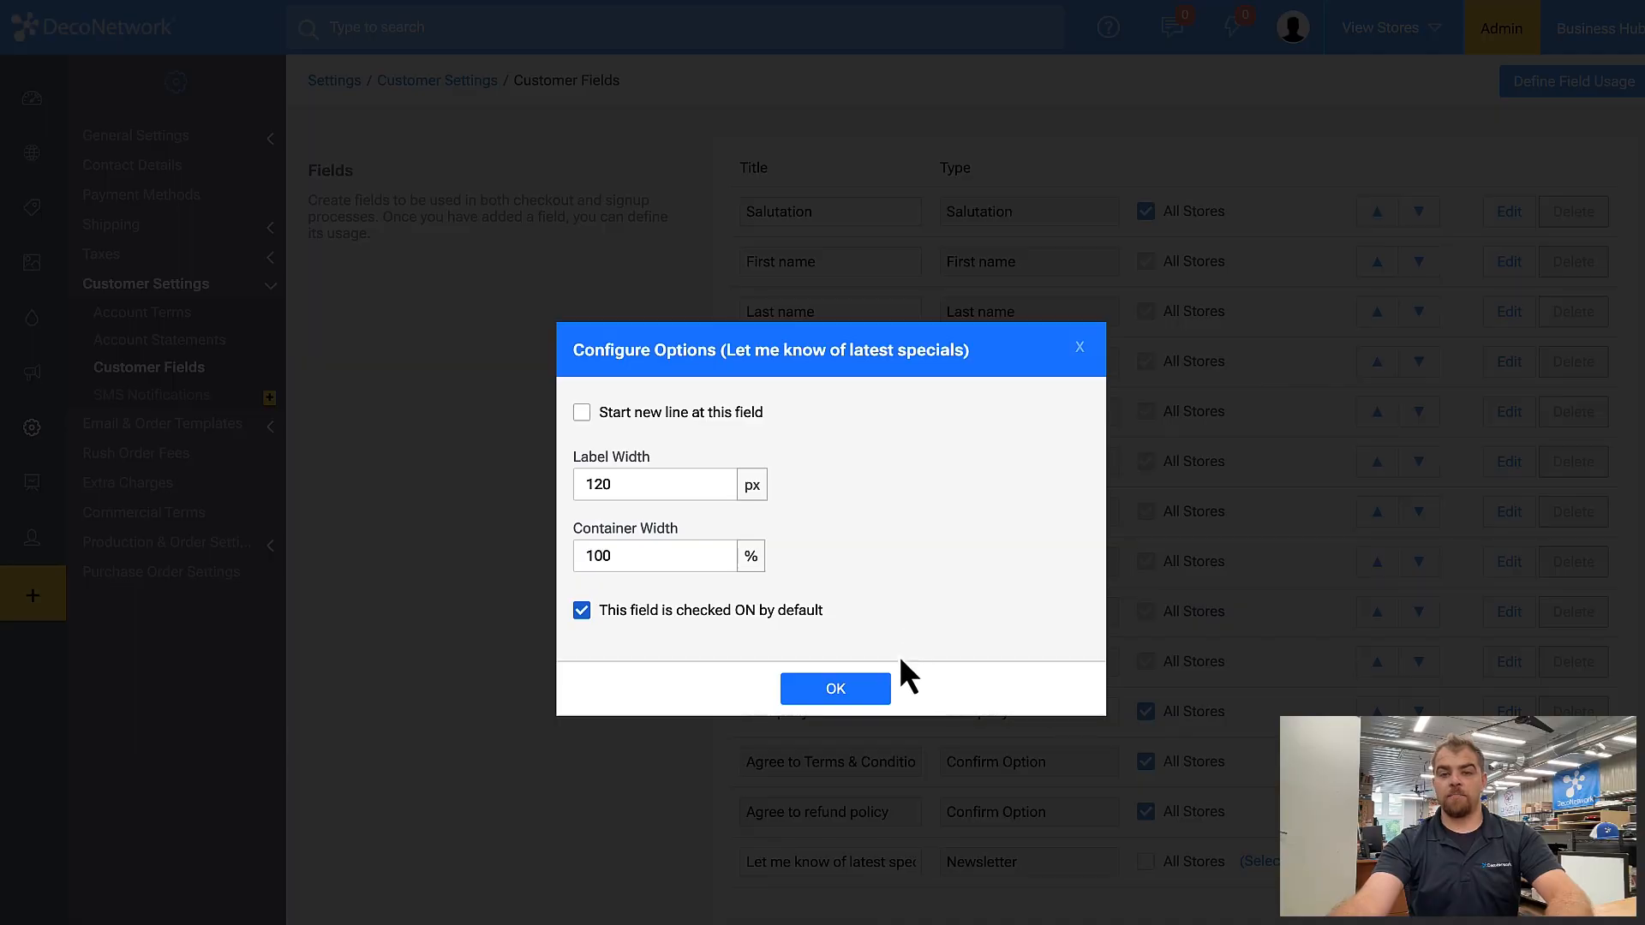
click(878, 692)
- Add a custom customer field titled "Tax ID"
click(849, 919)
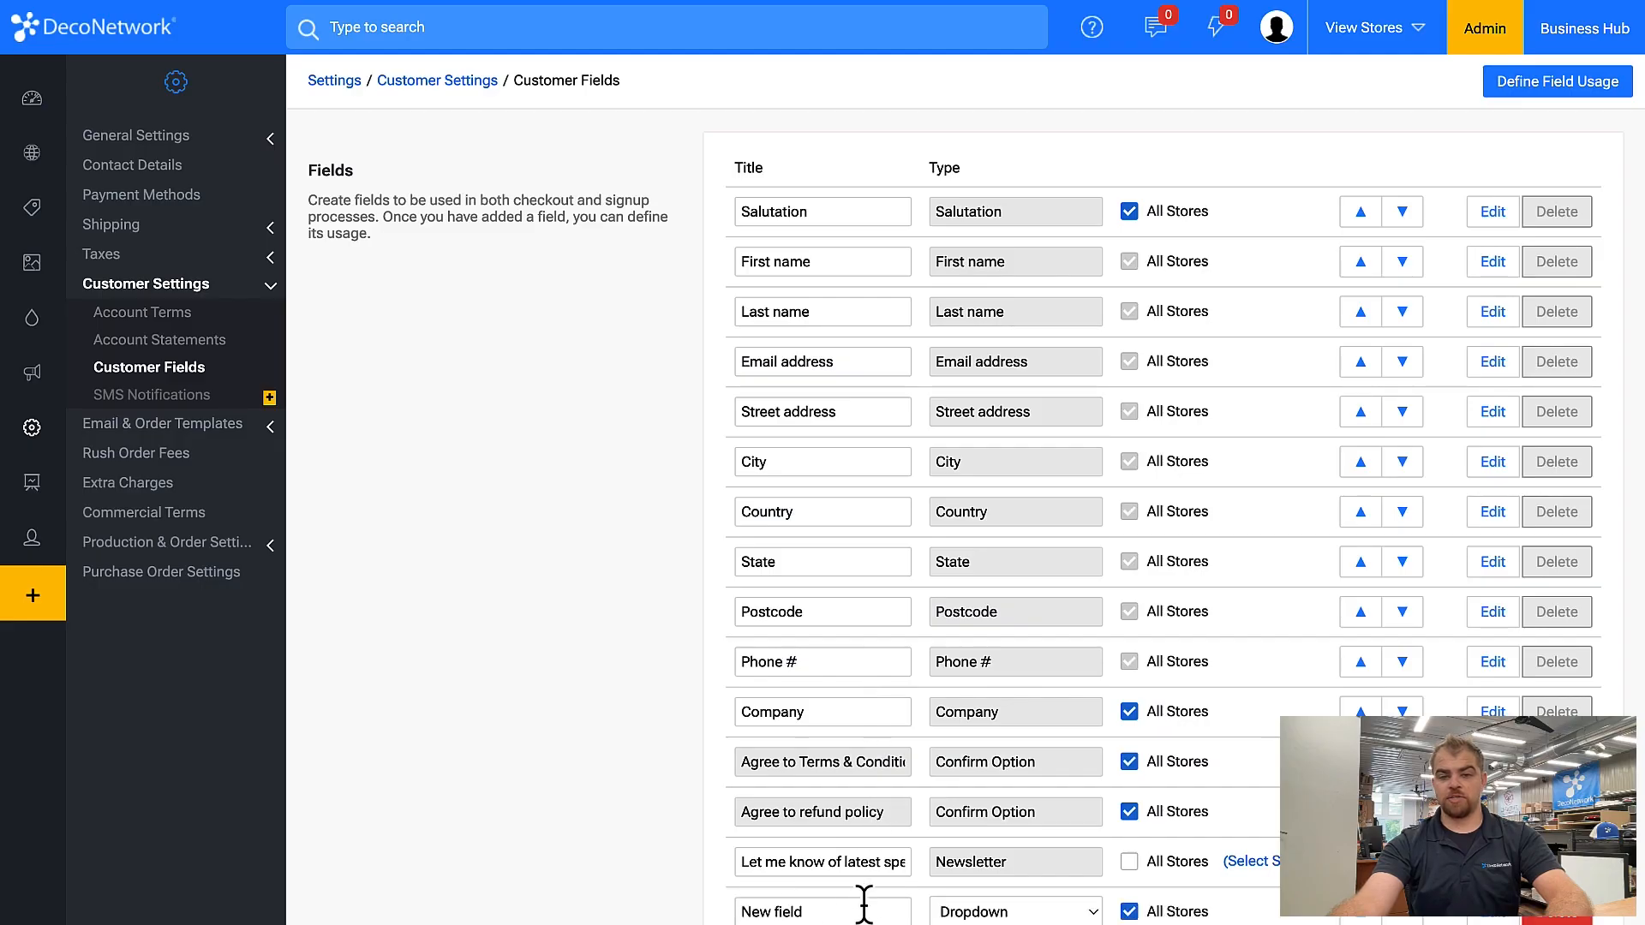
drag(887, 907, 620, 910)
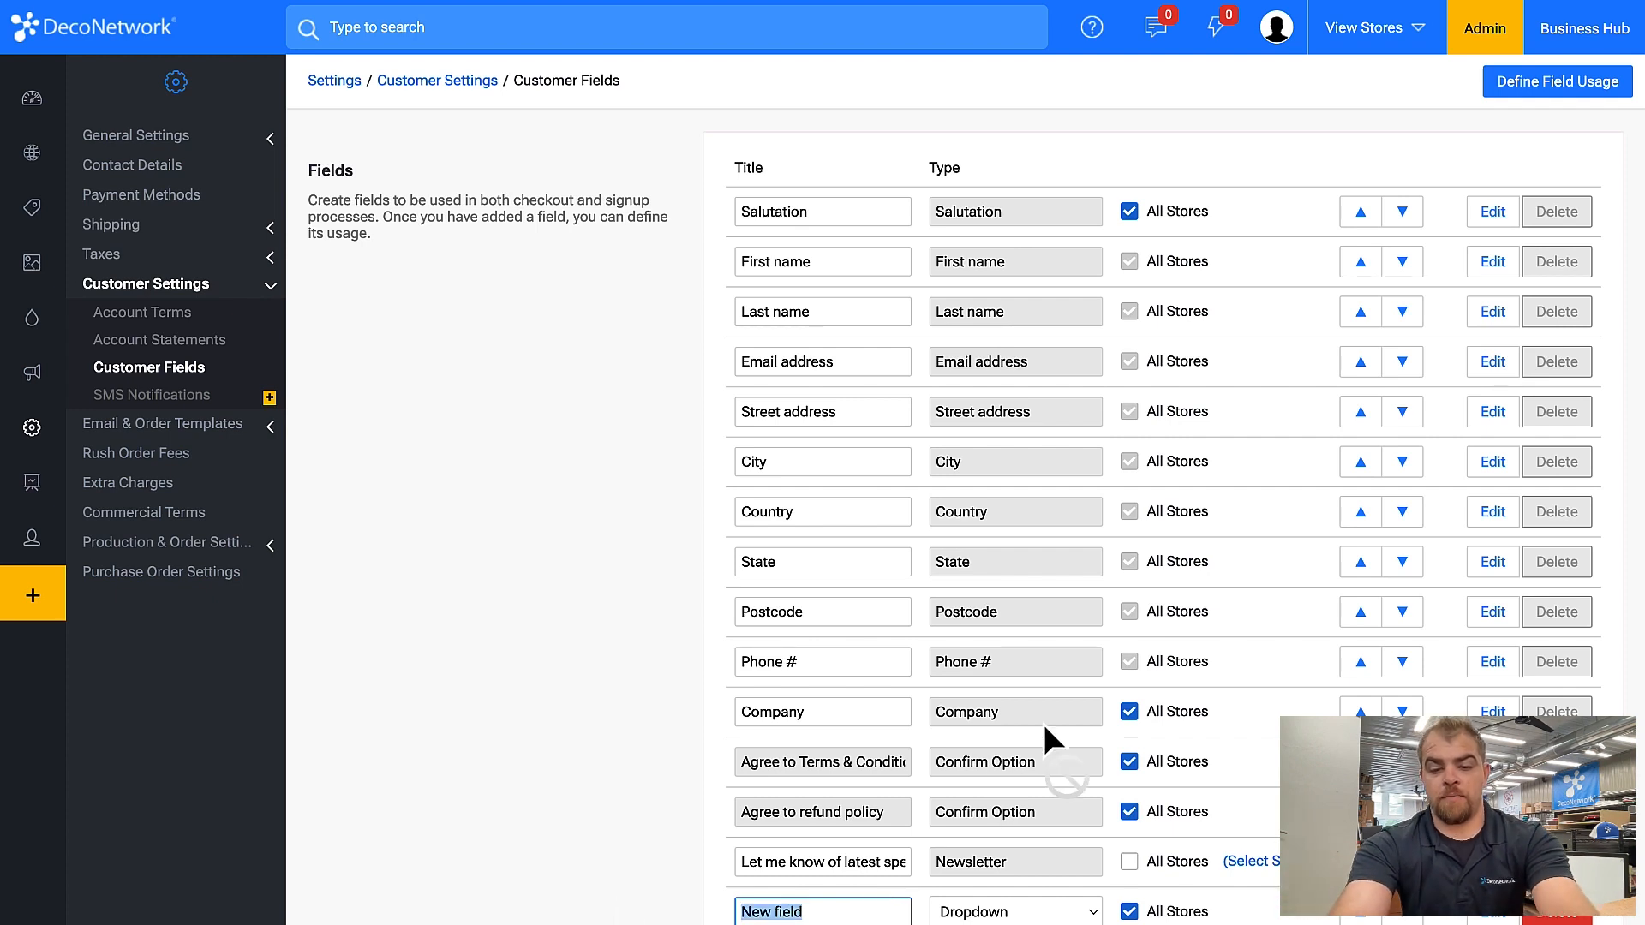
text(Tax )
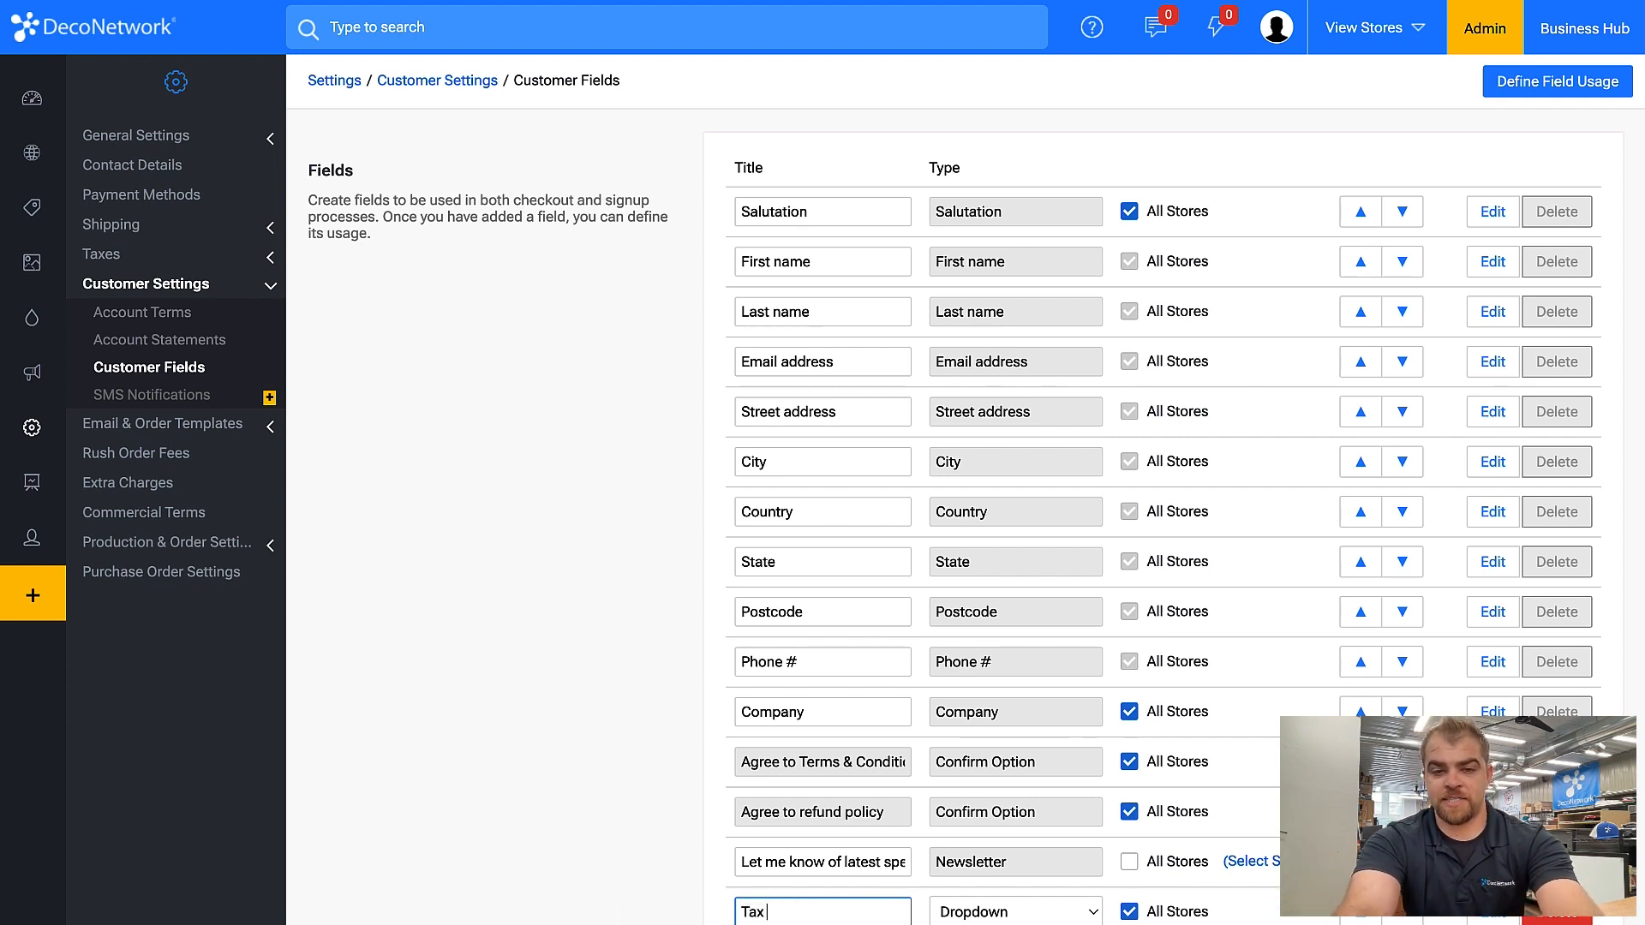
text(ID)
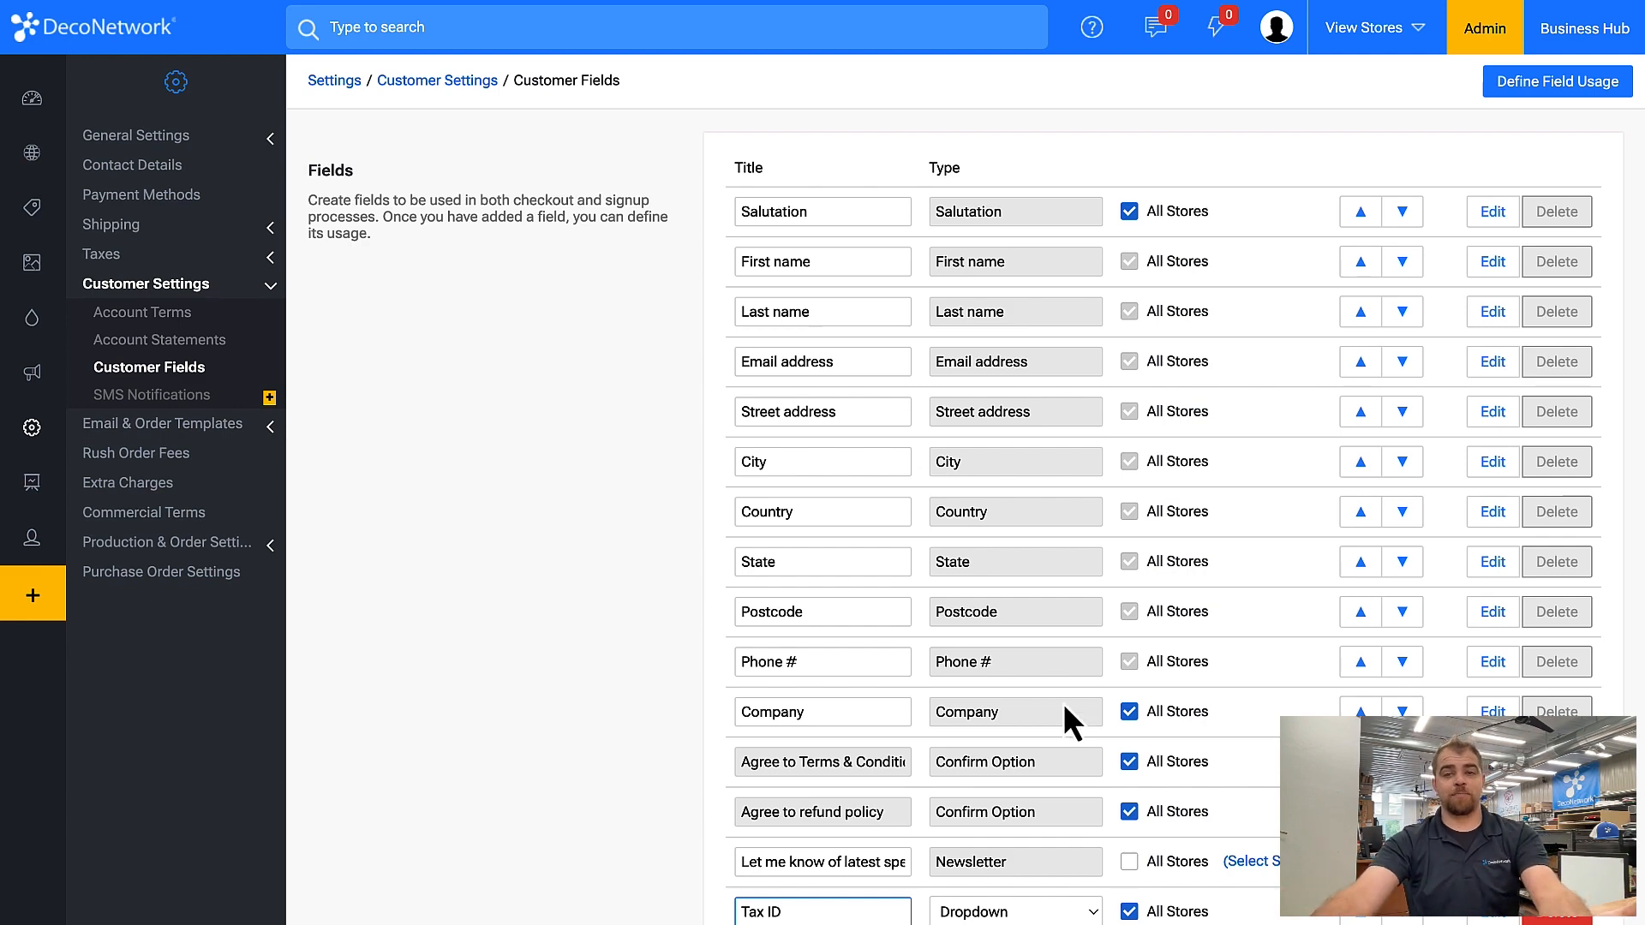
- Try Text field as the Tax ID field's type, and settle on Text area
scroll(1085, 789, down, 1)
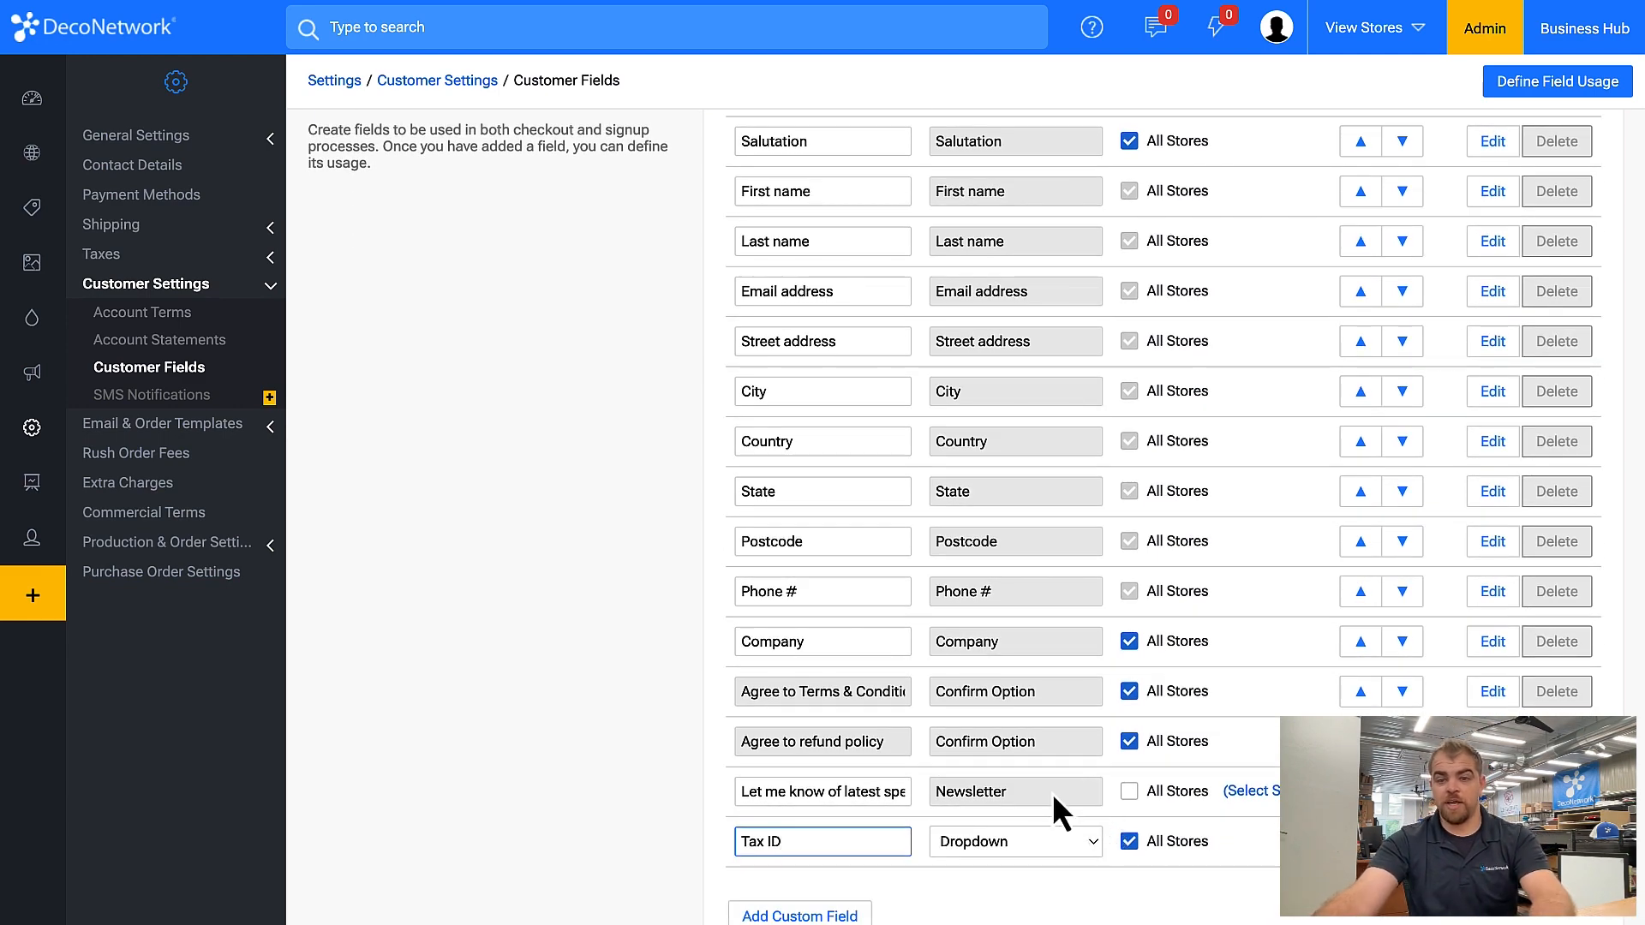
click(1021, 842)
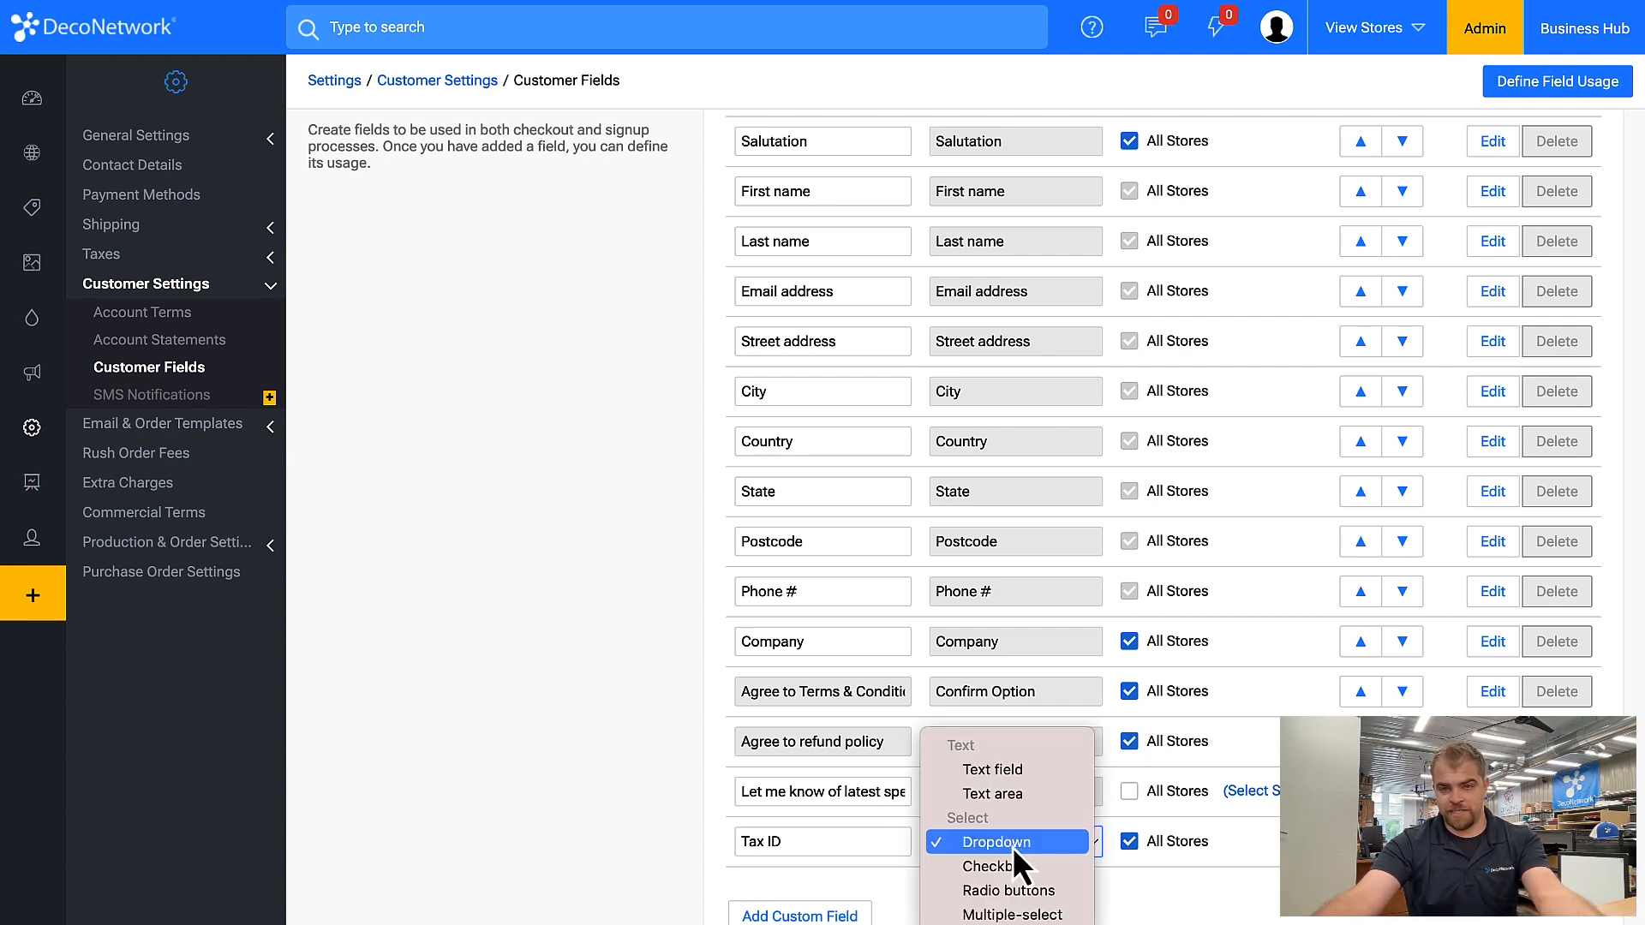
click(1025, 778)
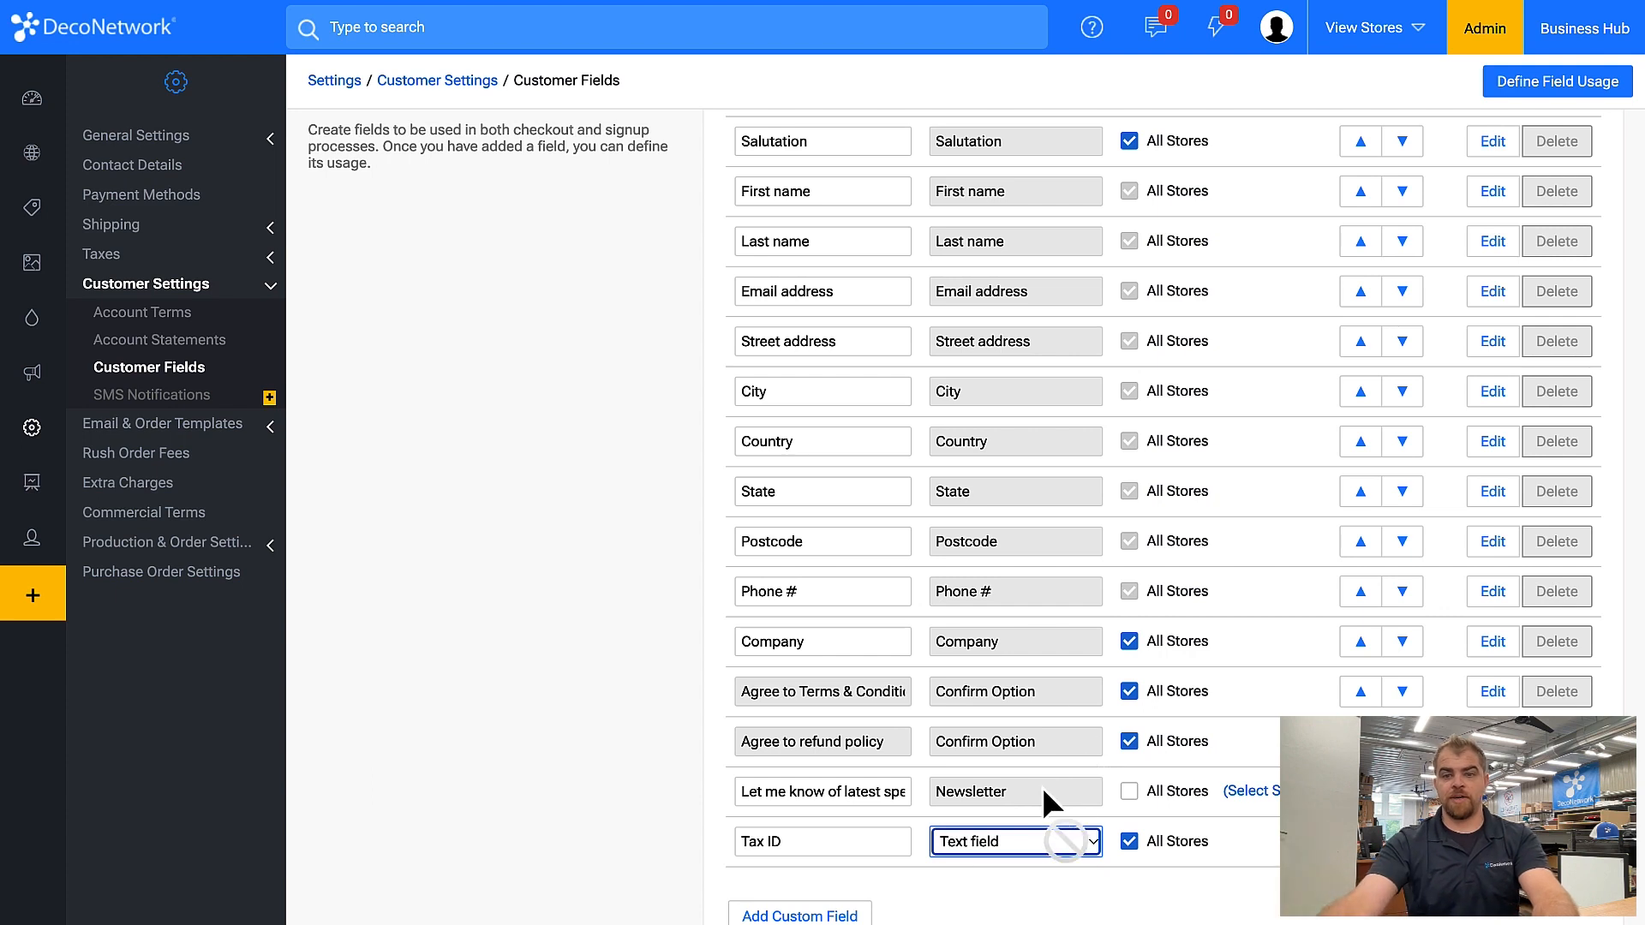
click(1043, 842)
click(1041, 872)
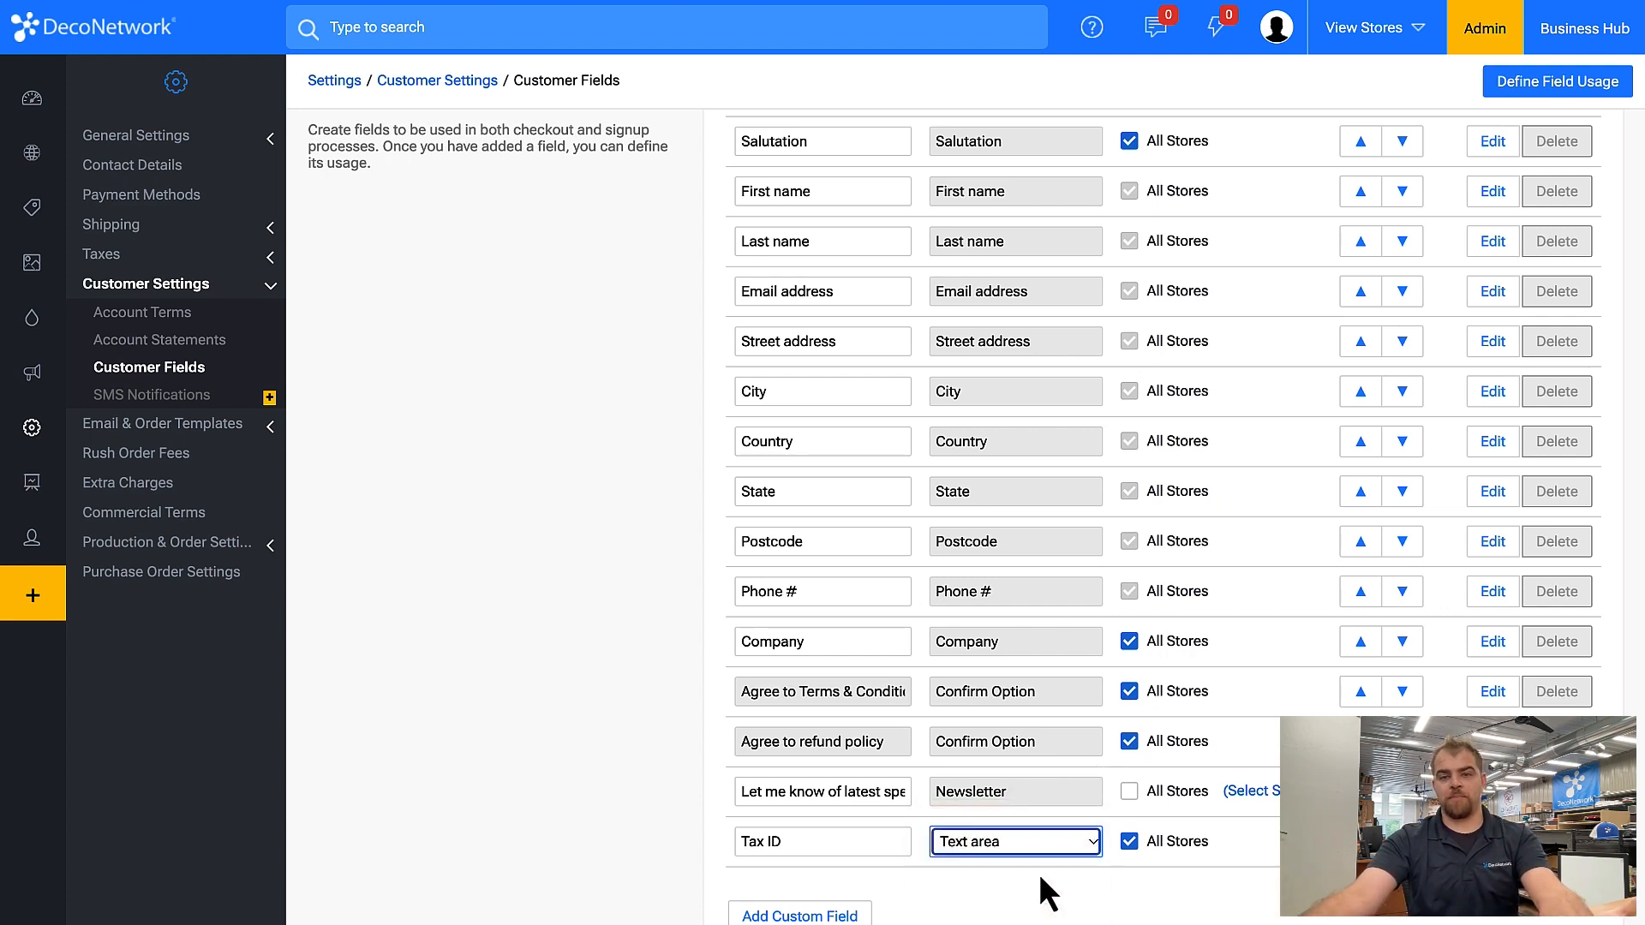
- Examine the other types available for the Tax ID field without changing its type
click(1061, 840)
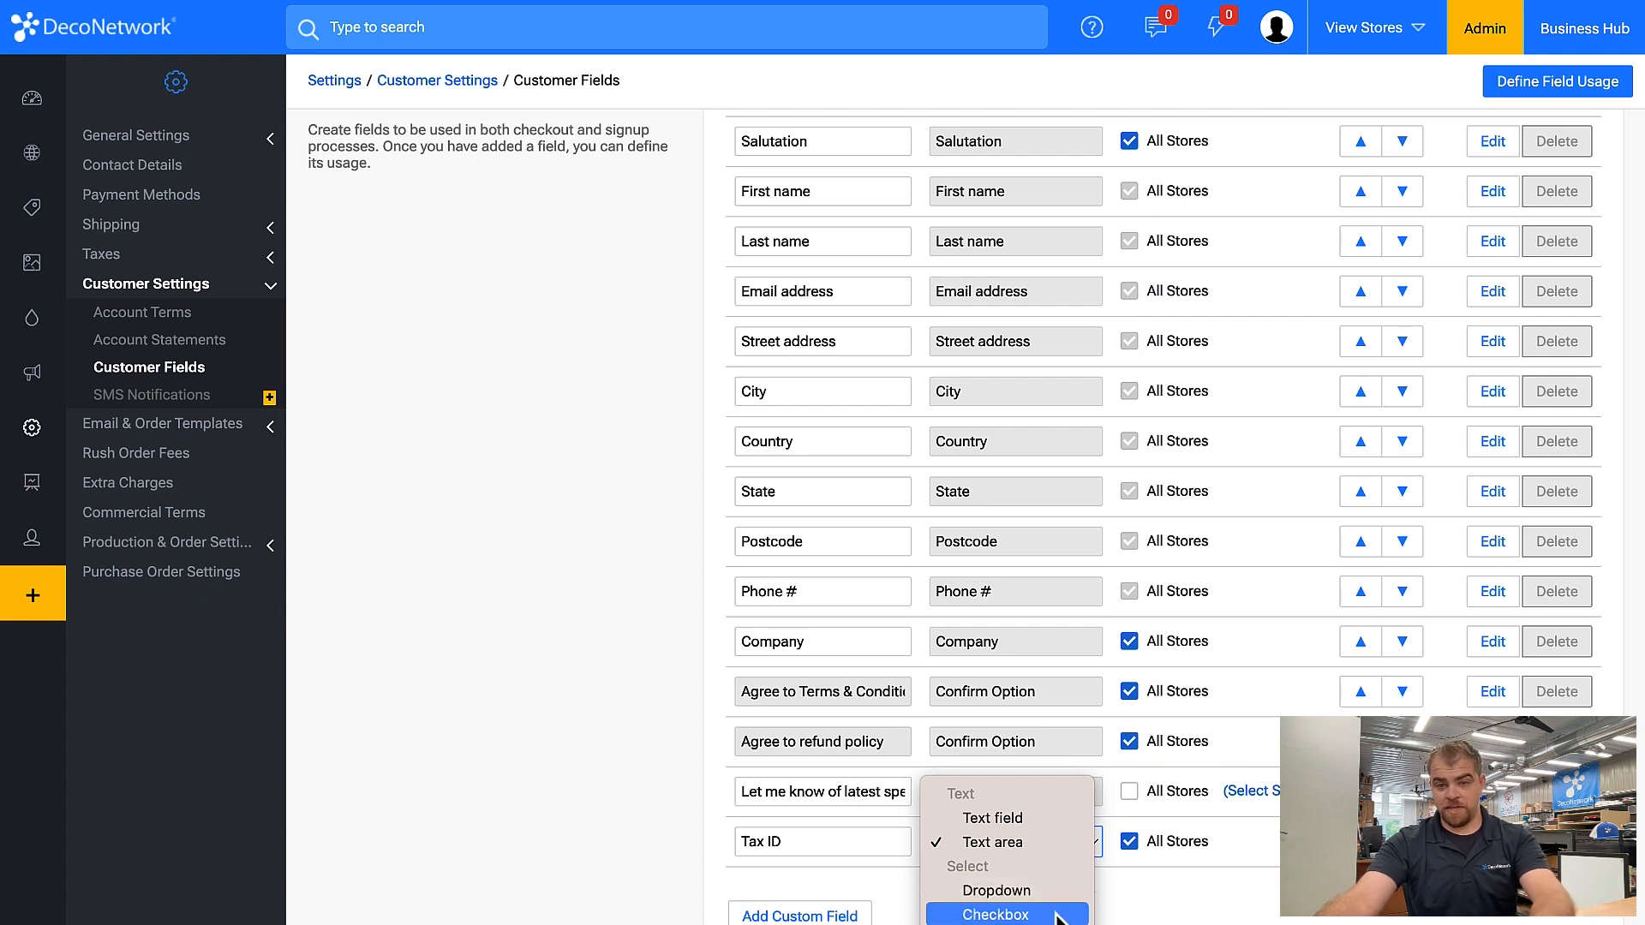
click(1141, 869)
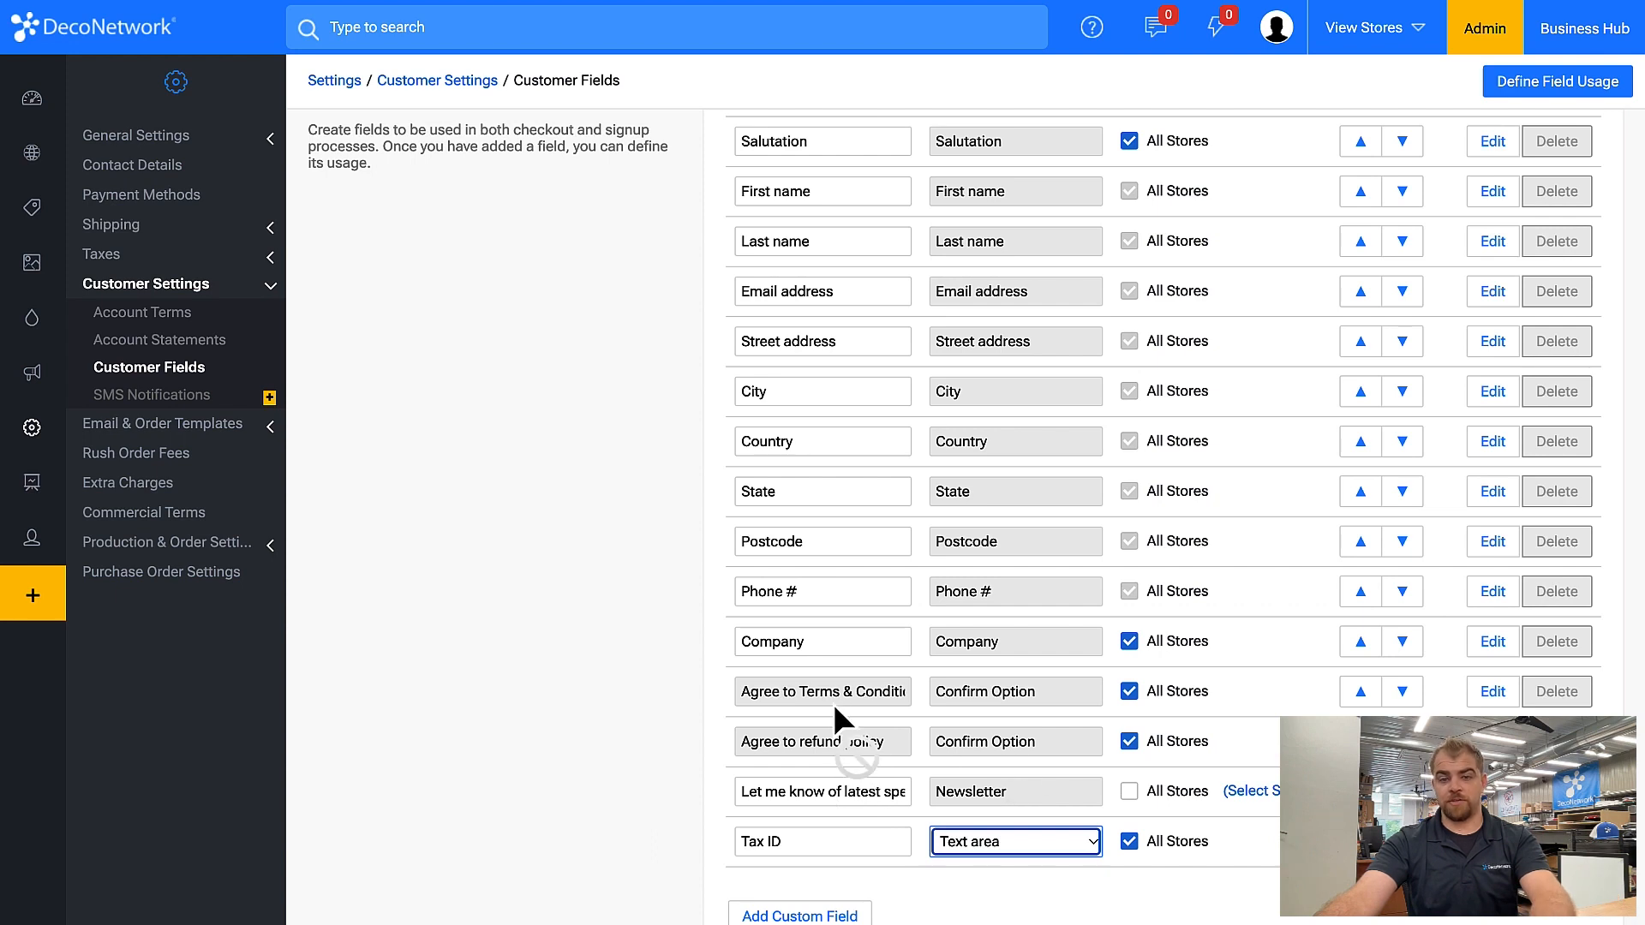
click(1026, 842)
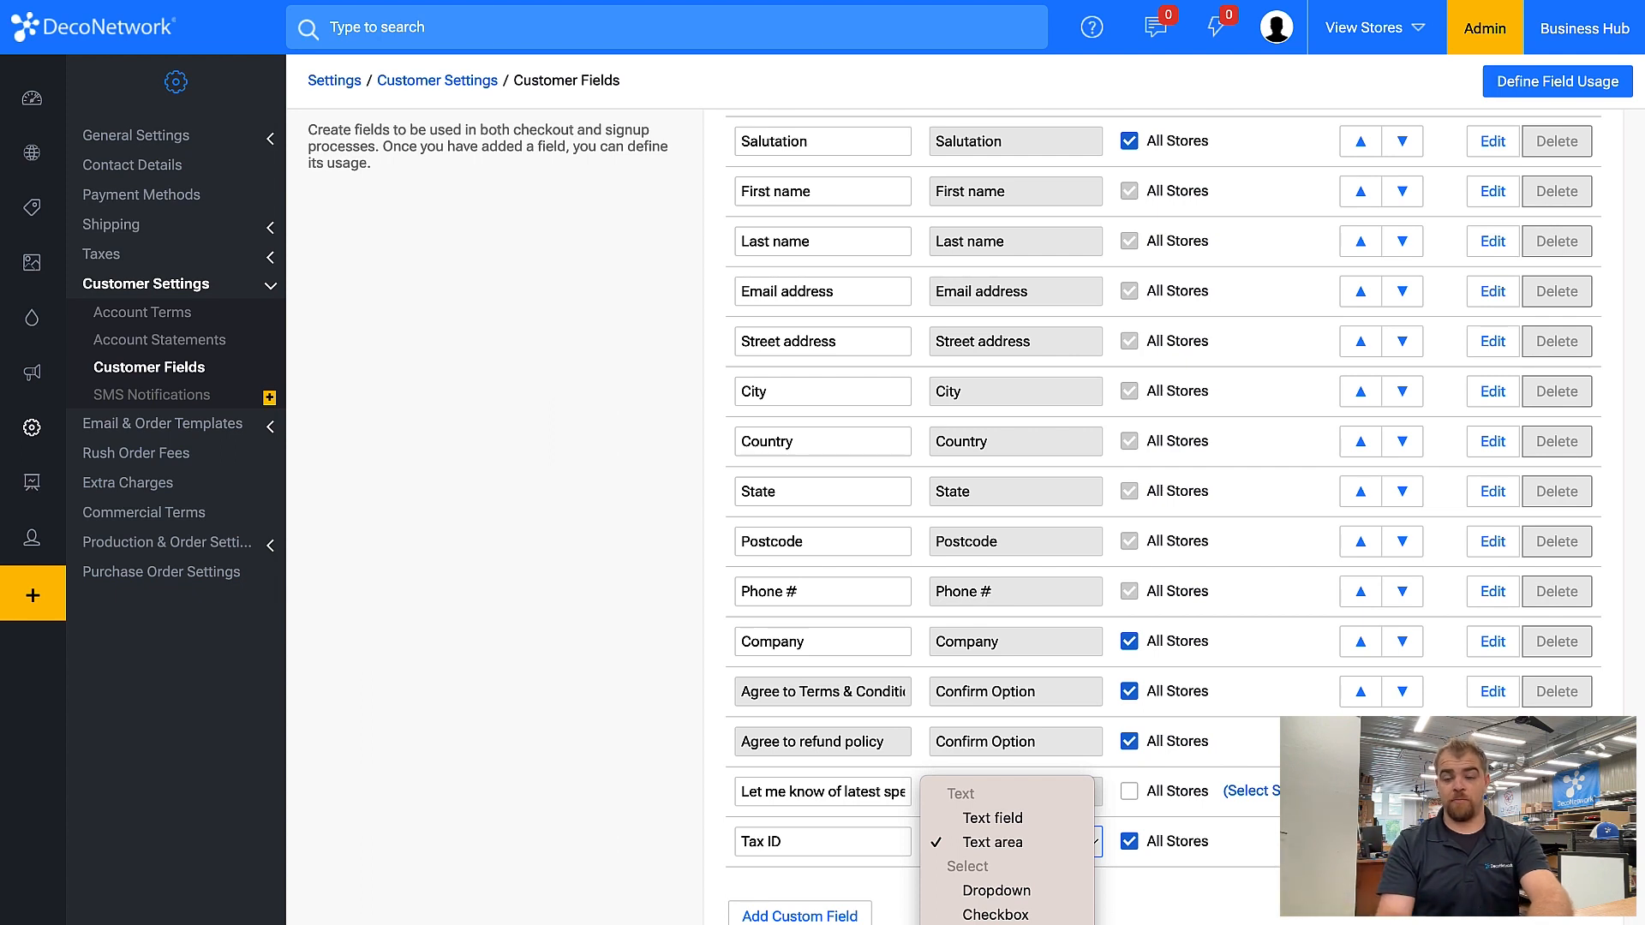
key(Escape)
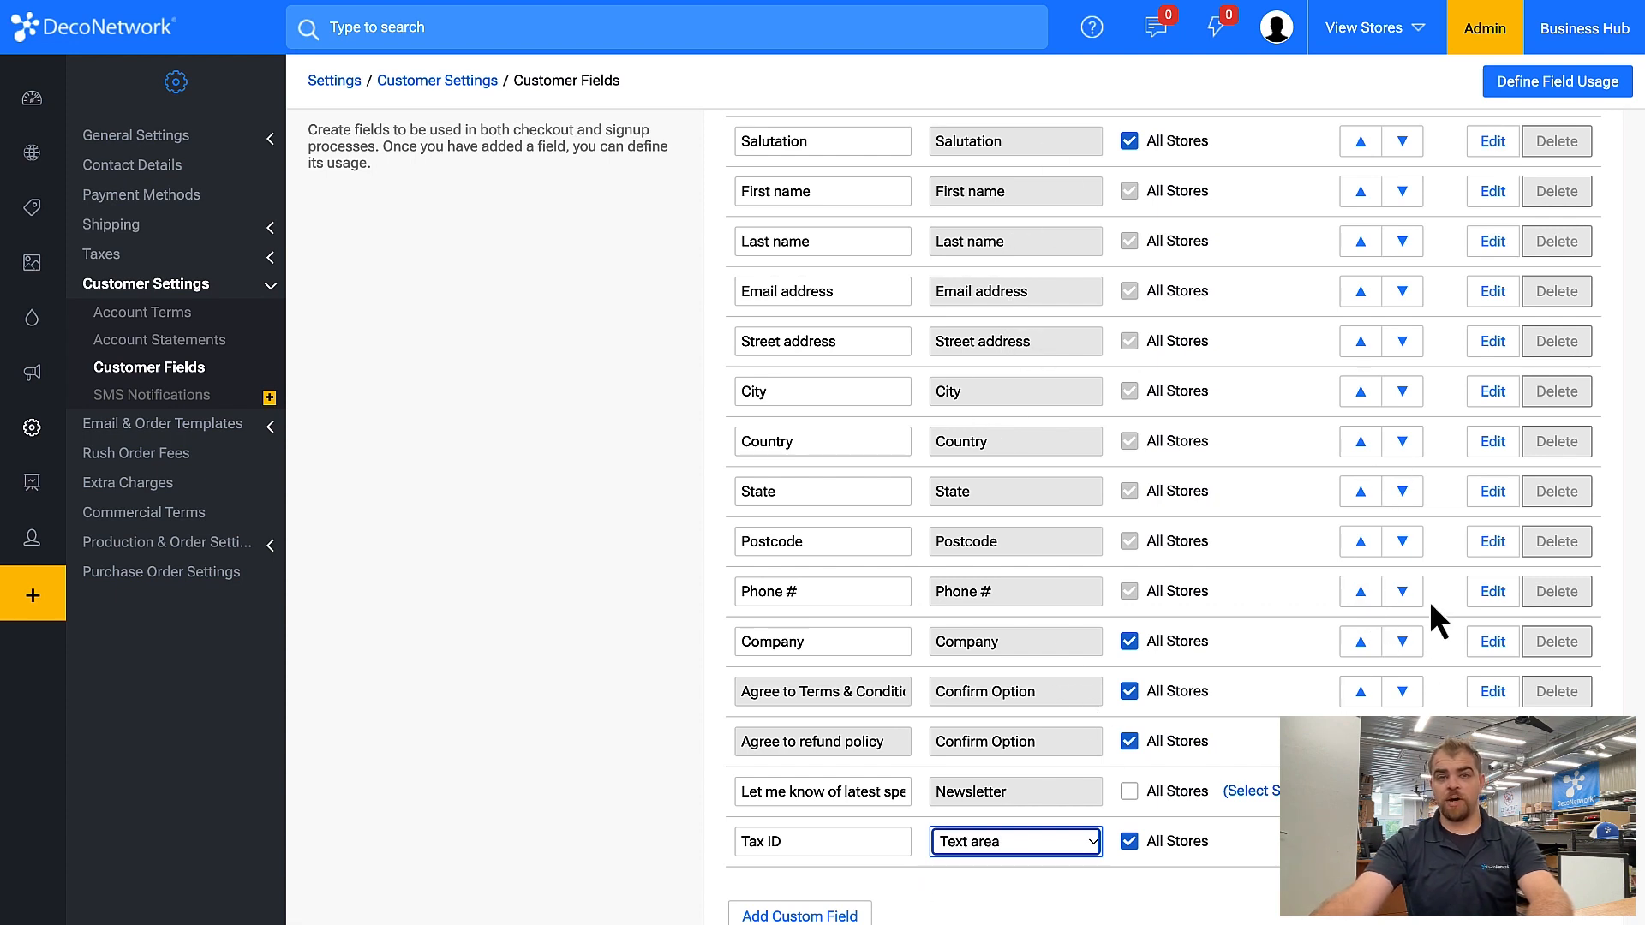
- Open the Define Field Usage settings and examine where each customer field is visible and required, including Tax ID
scroll(1399, 672, up, 1)
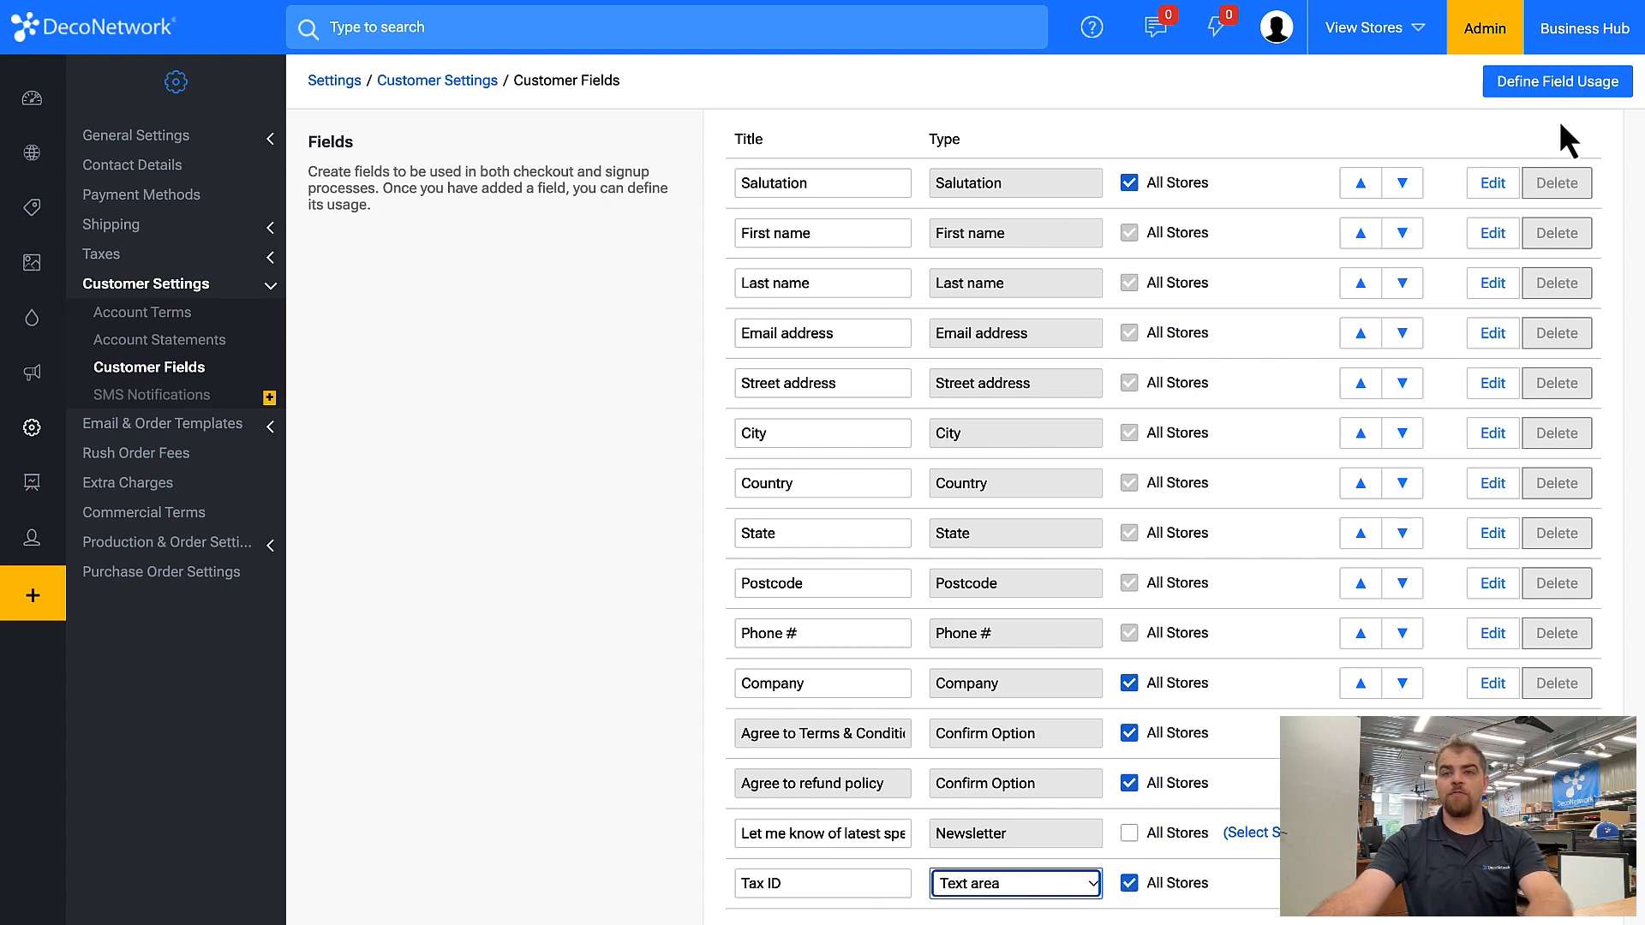
click(1560, 89)
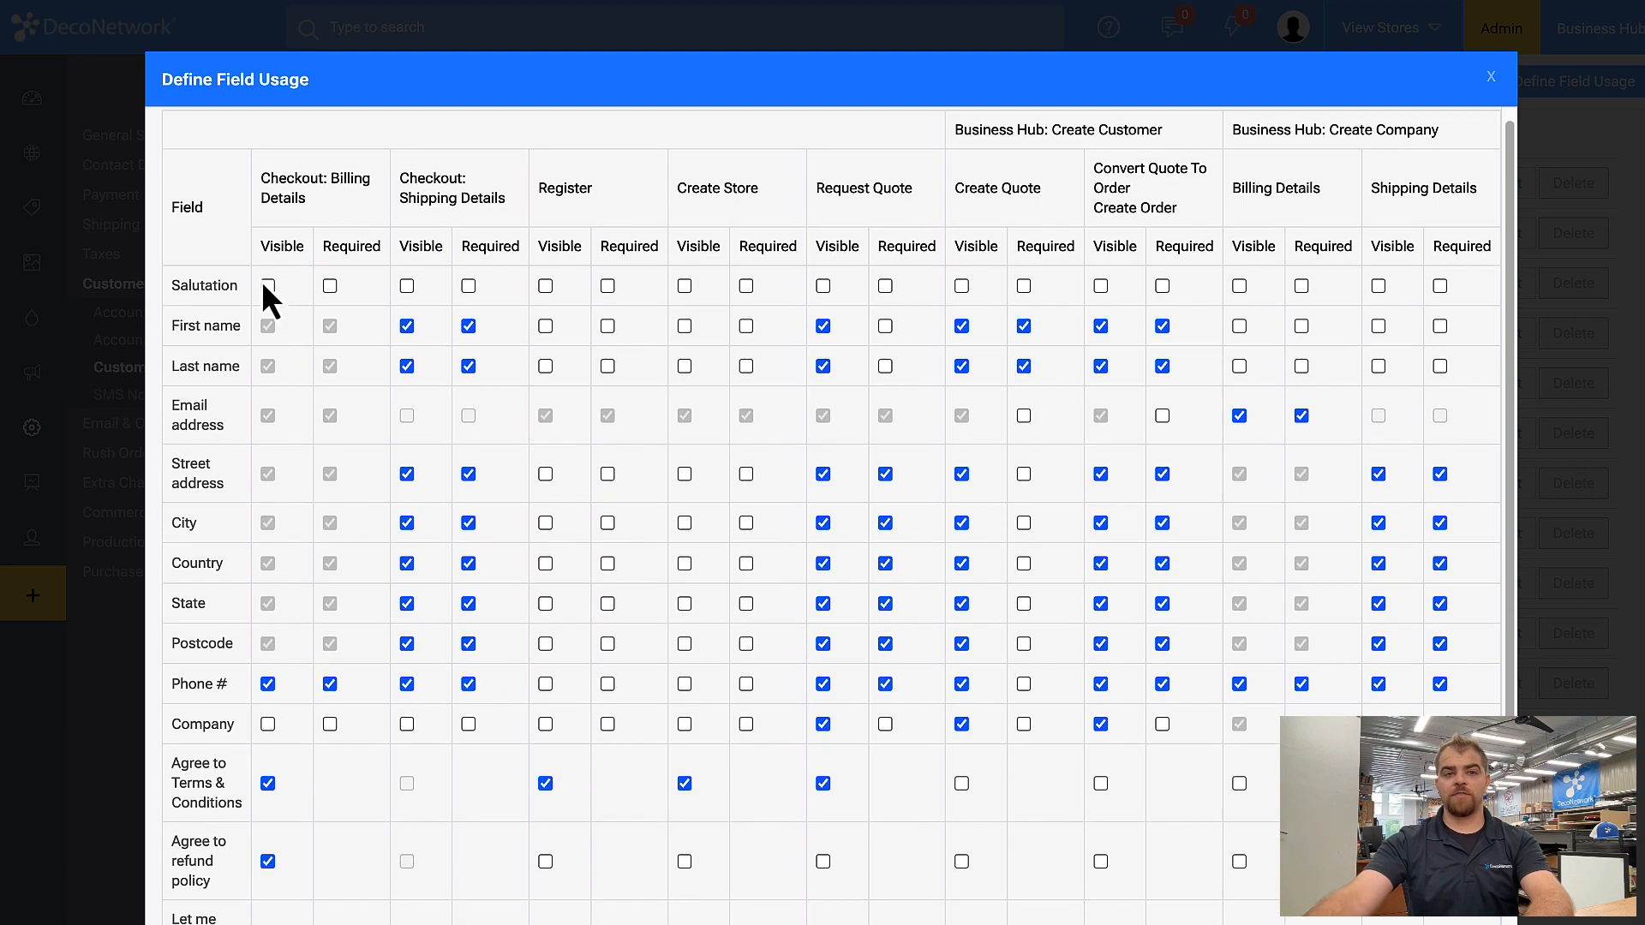
scroll(257, 283, down, 2)
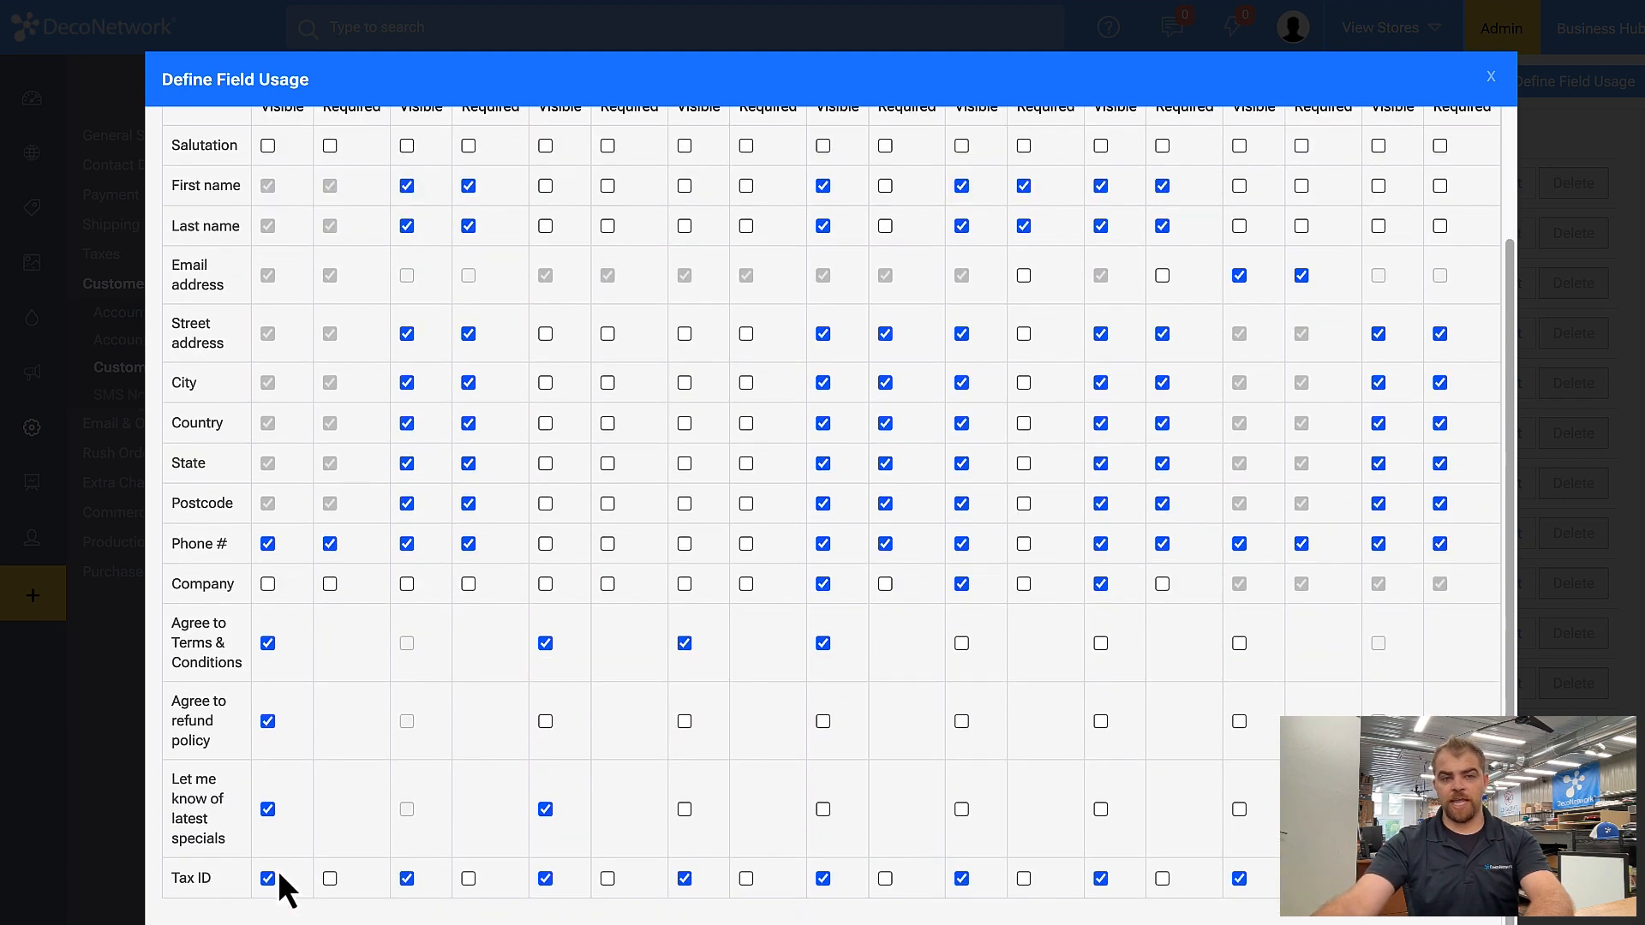
scroll(277, 871, up, 2)
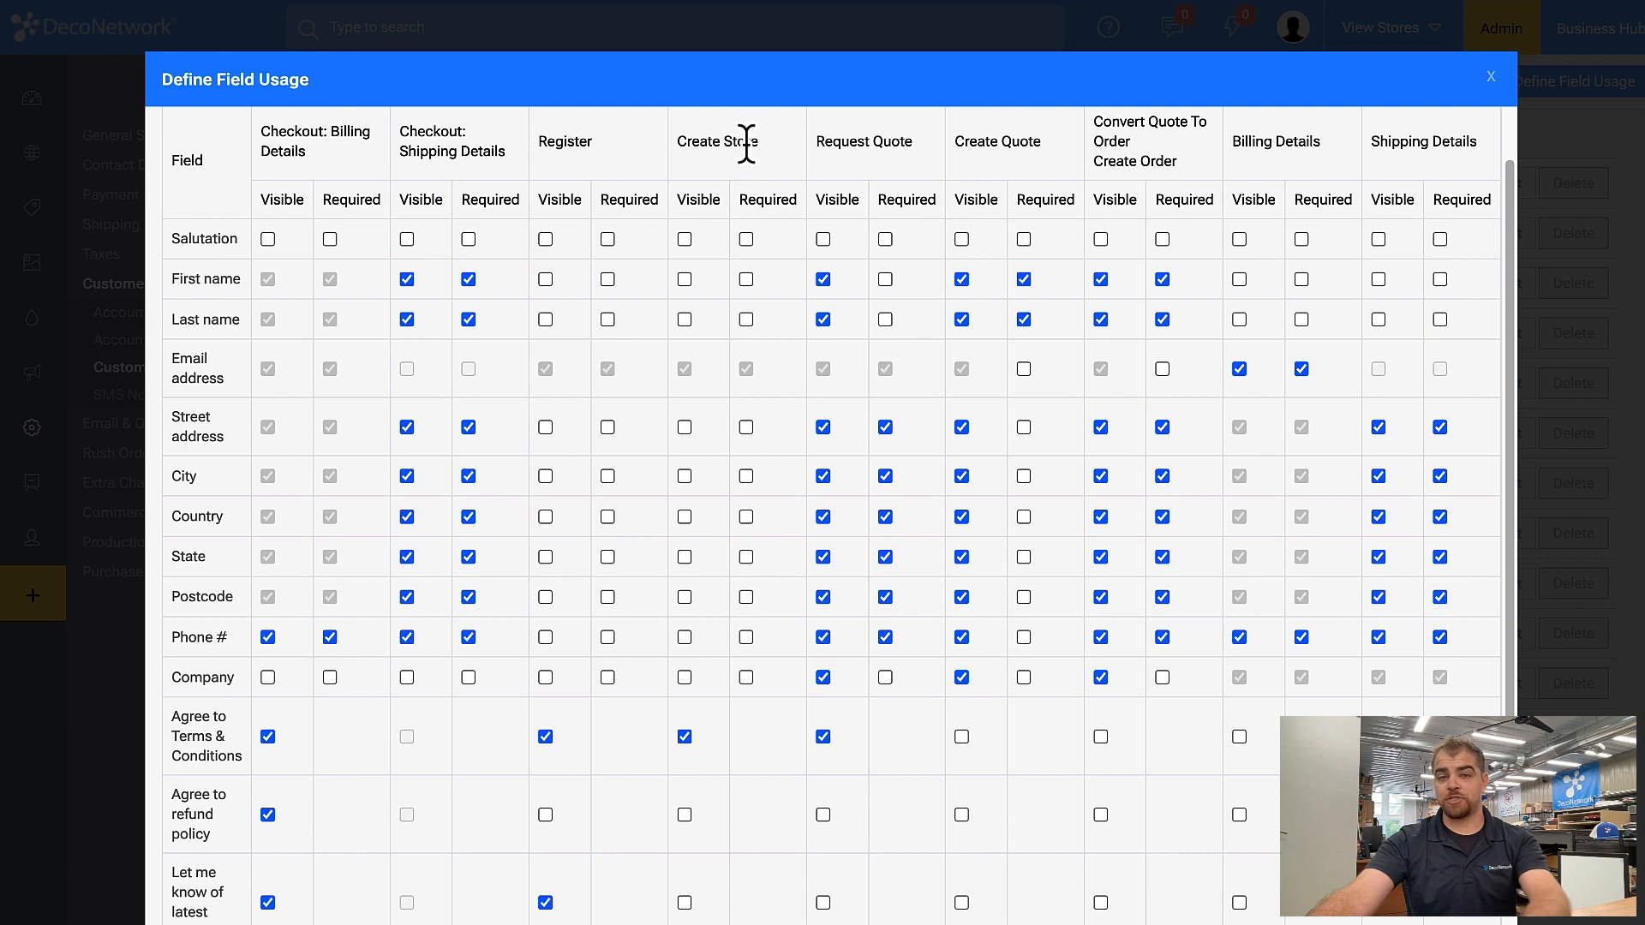
scroll(788, 223, up, 1)
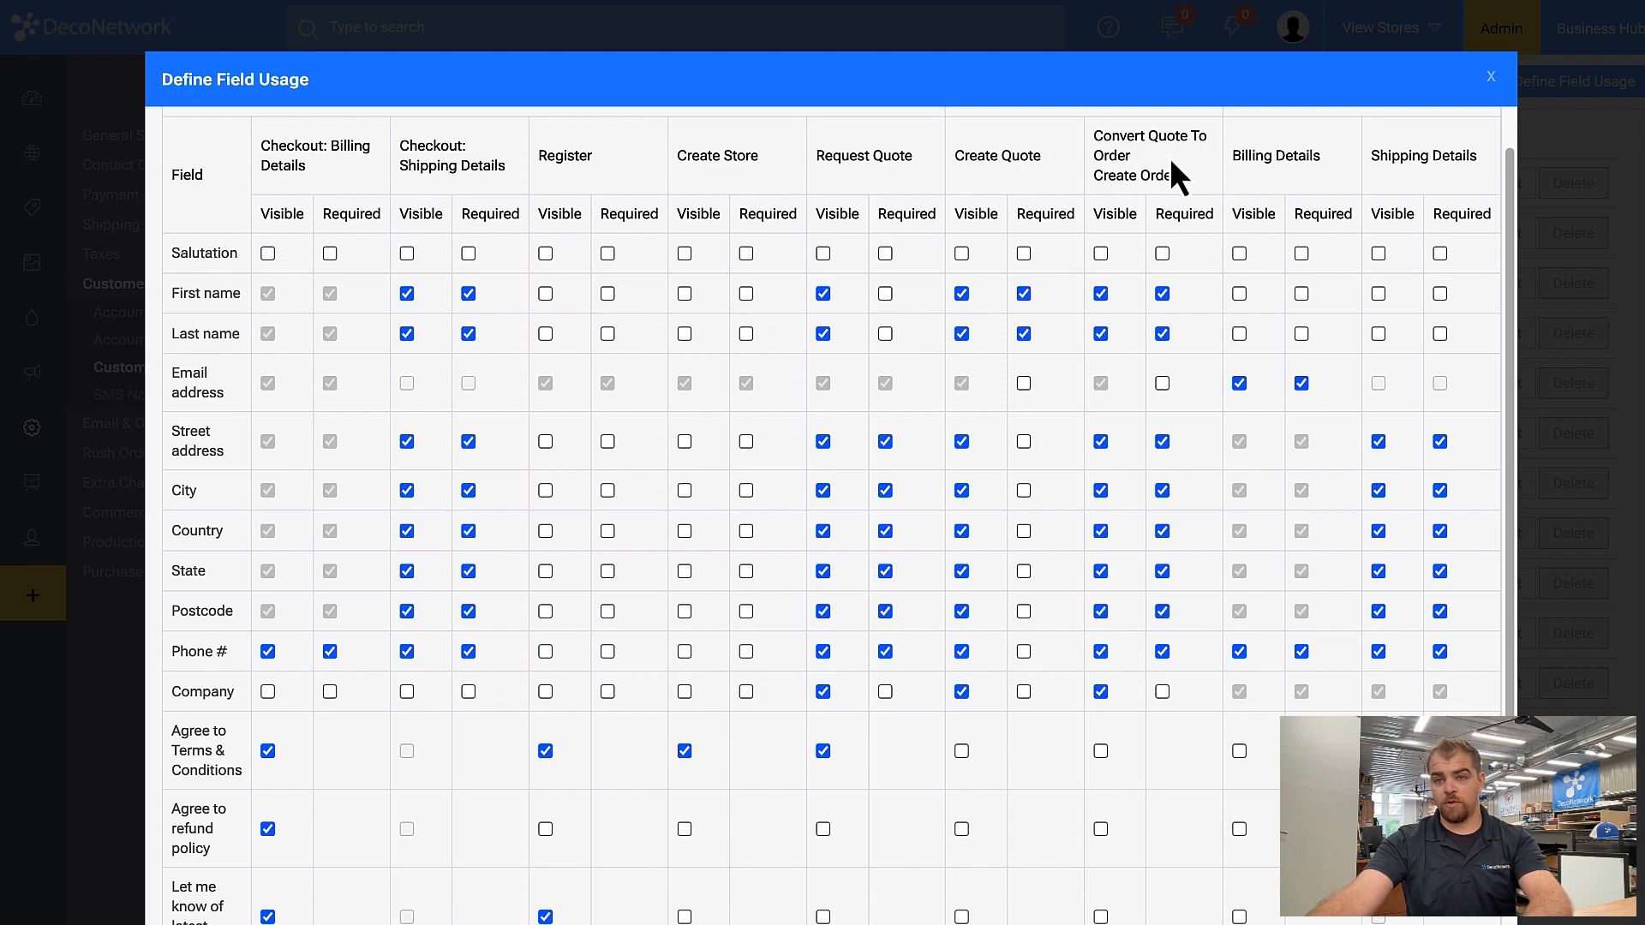
scroll(1234, 205, up, 1)
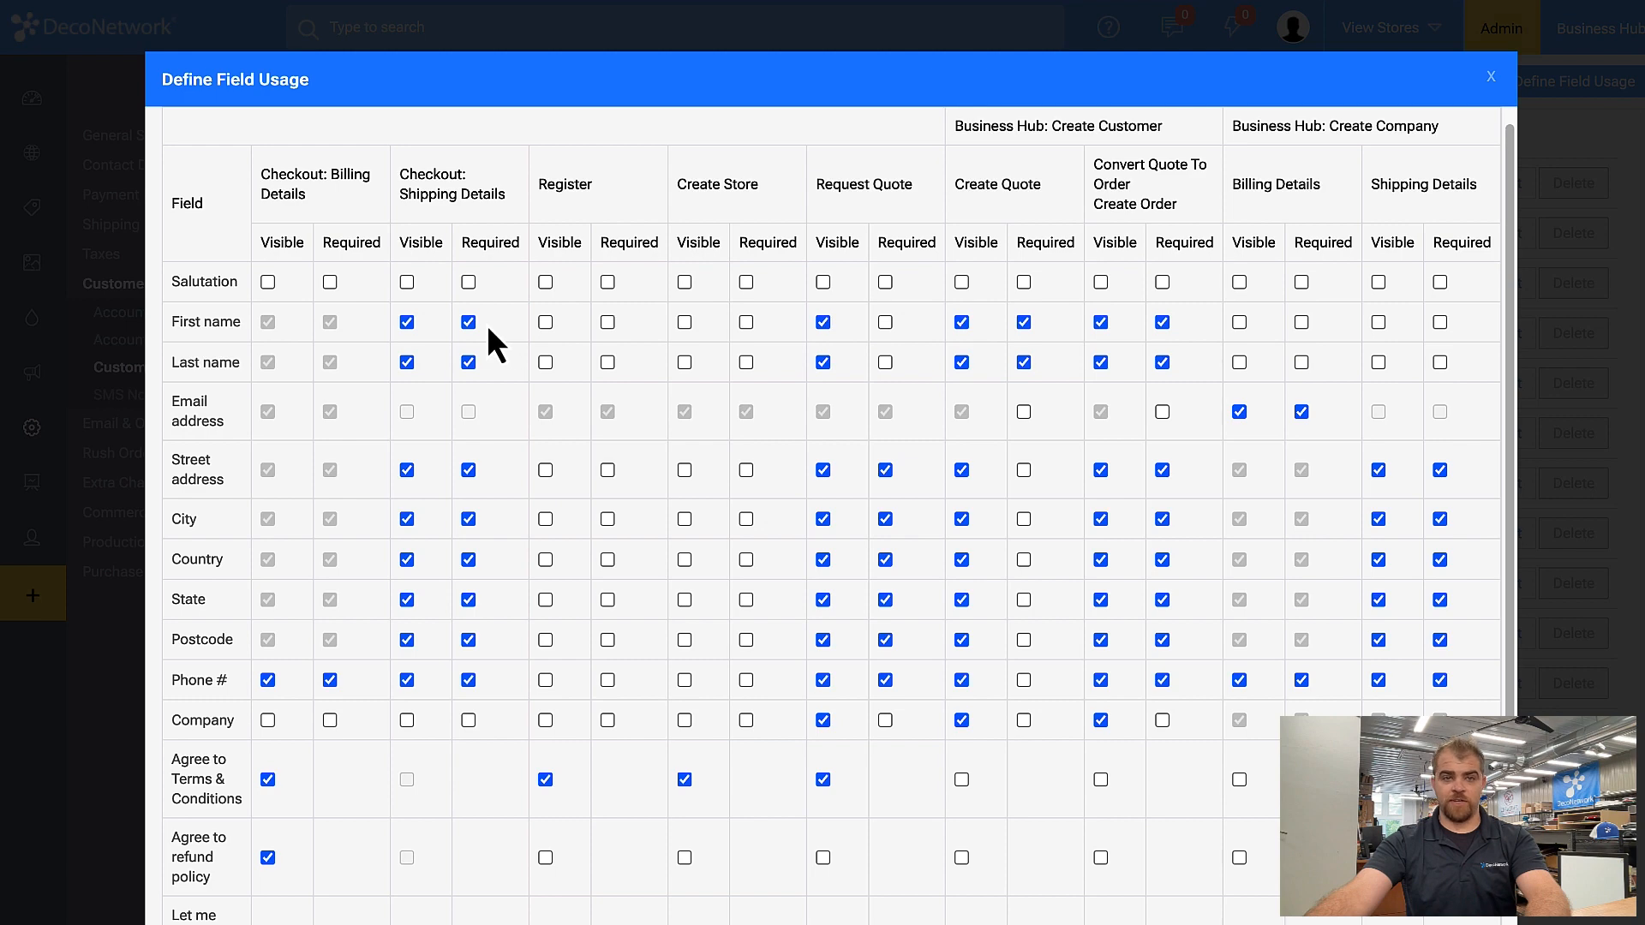
scroll(619, 523, down, 2)
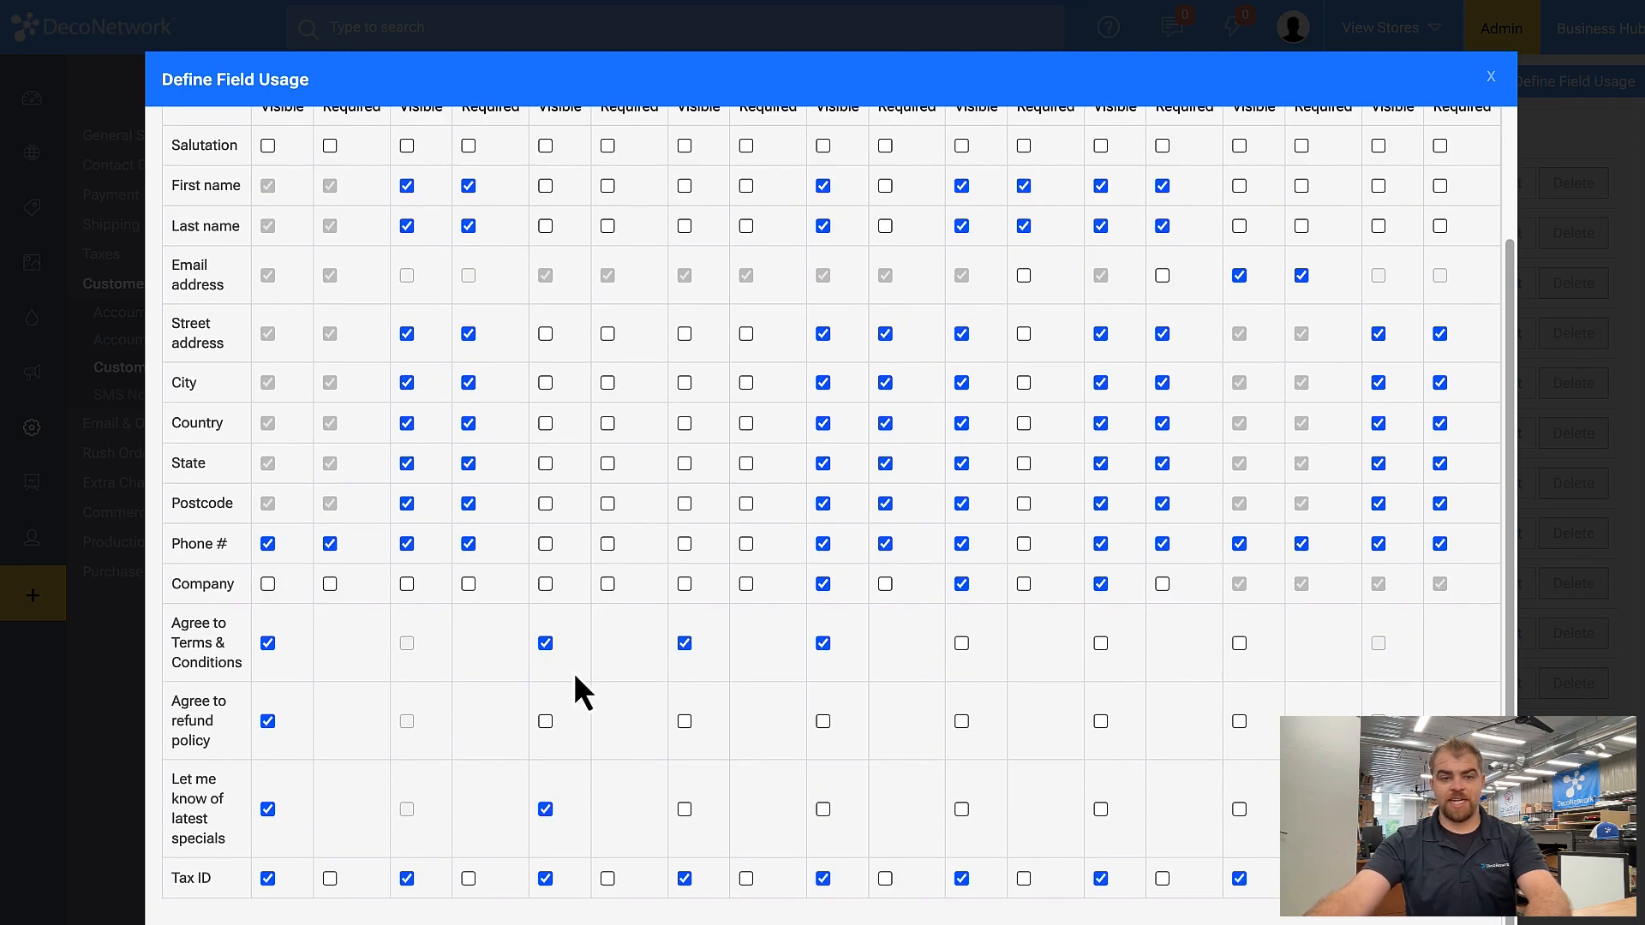
scroll(608, 804, up, 2)
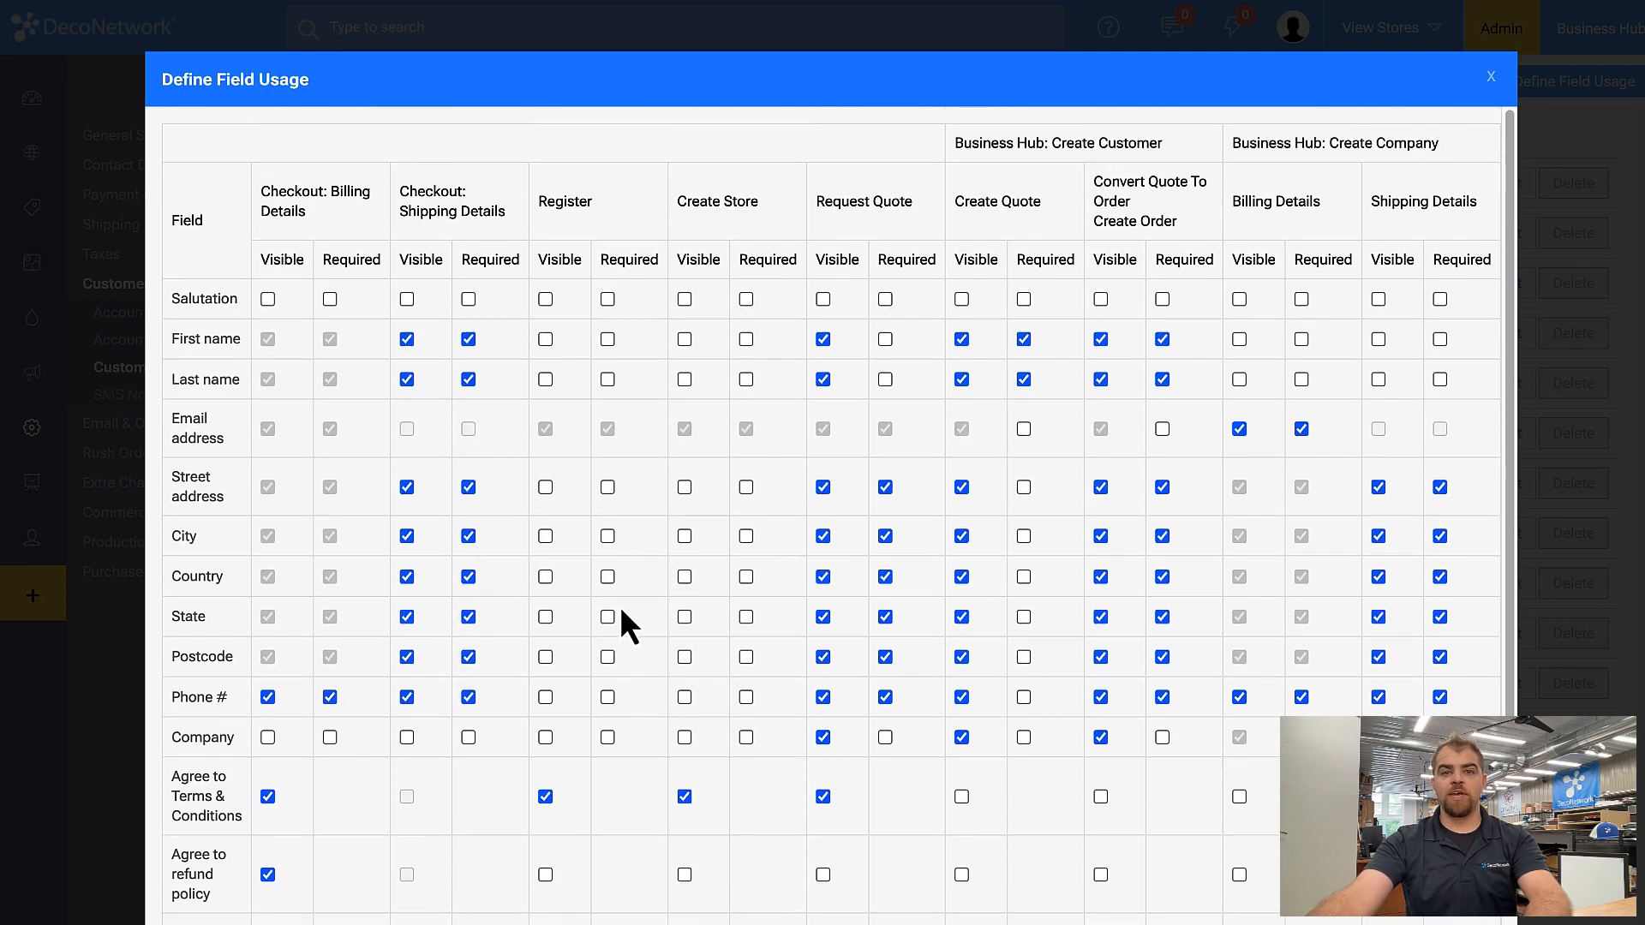
- Hide the Tax ID field from checkout Billing Details and Shipping Details, and make it required on Register
scroll(433, 677, down, 2)
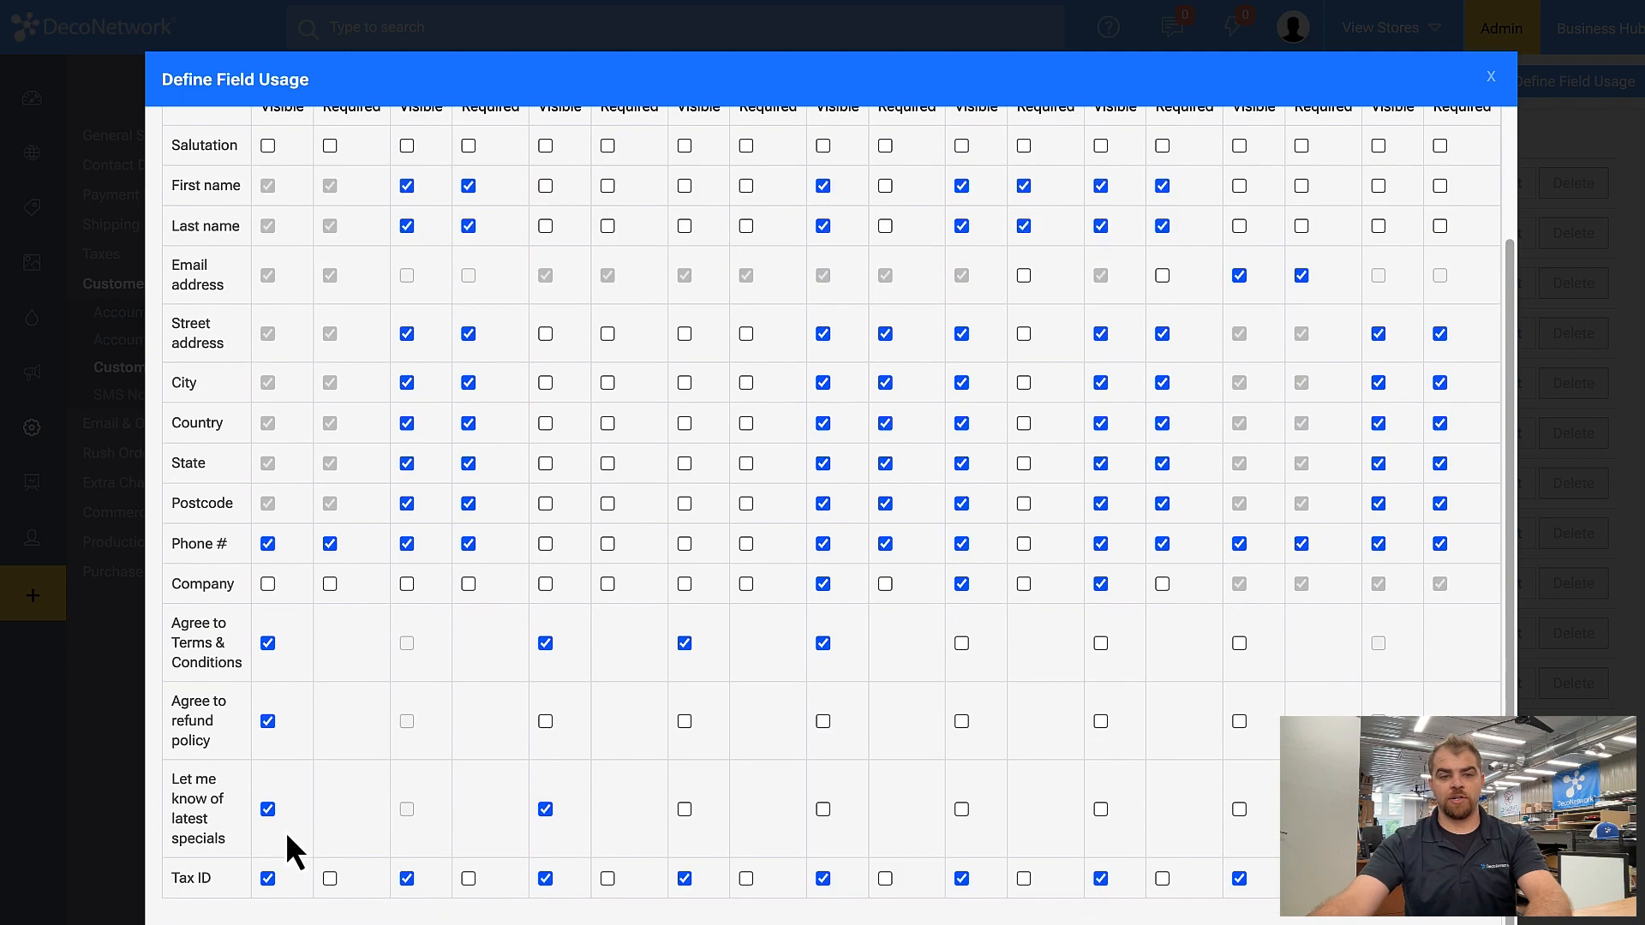
click(407, 879)
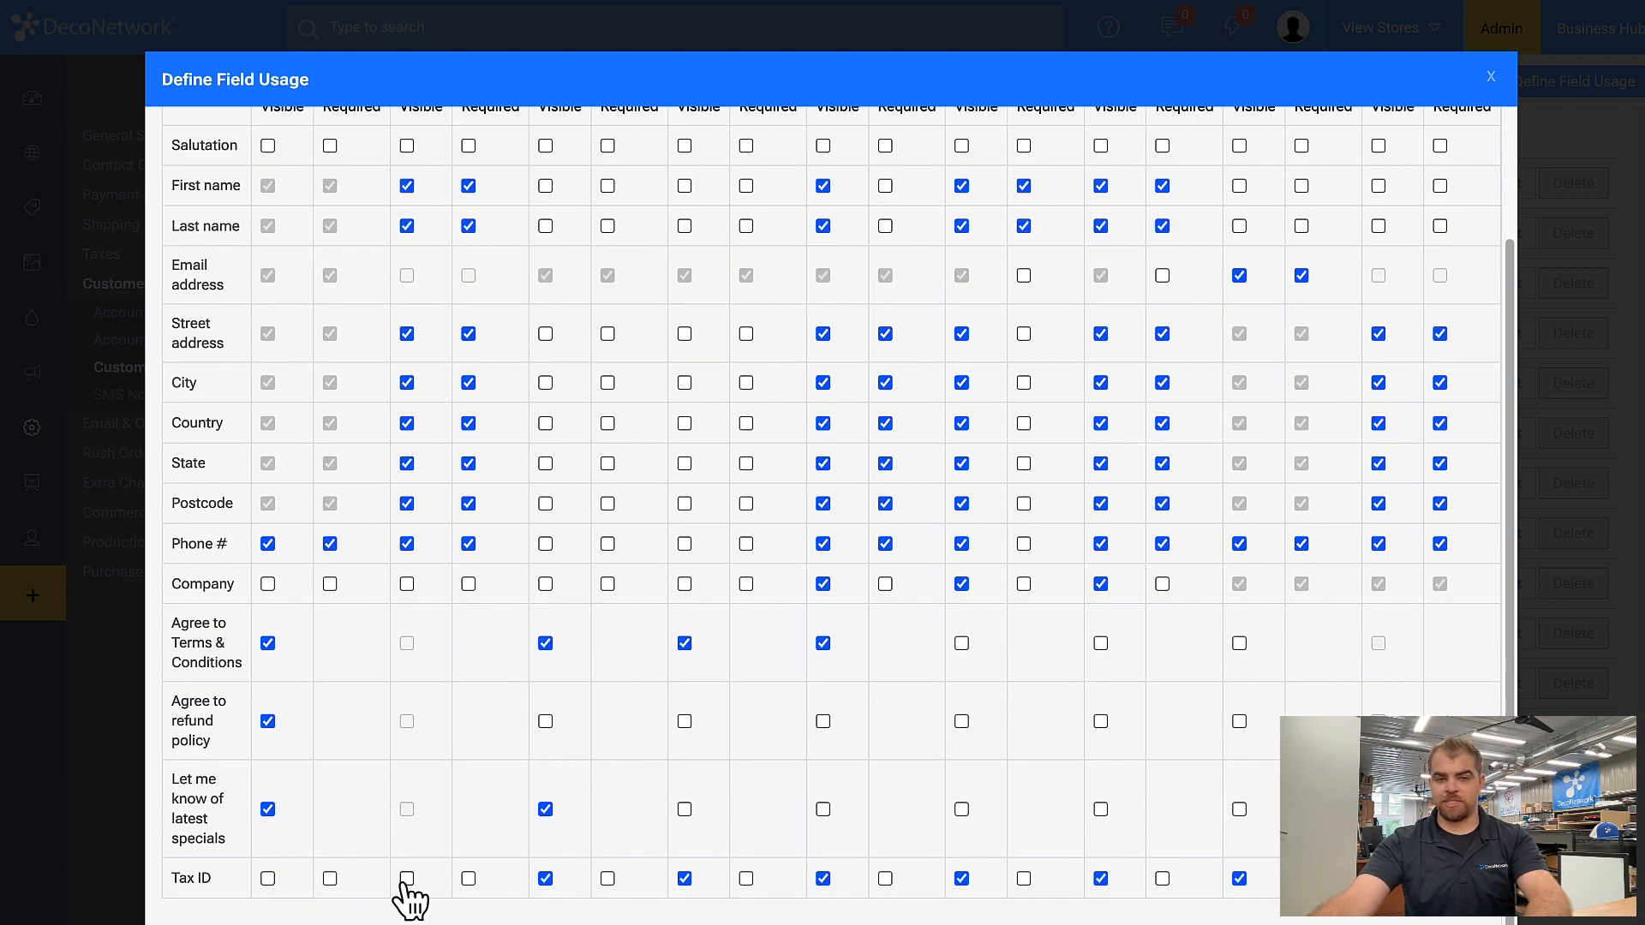
scroll(599, 865, up, 2)
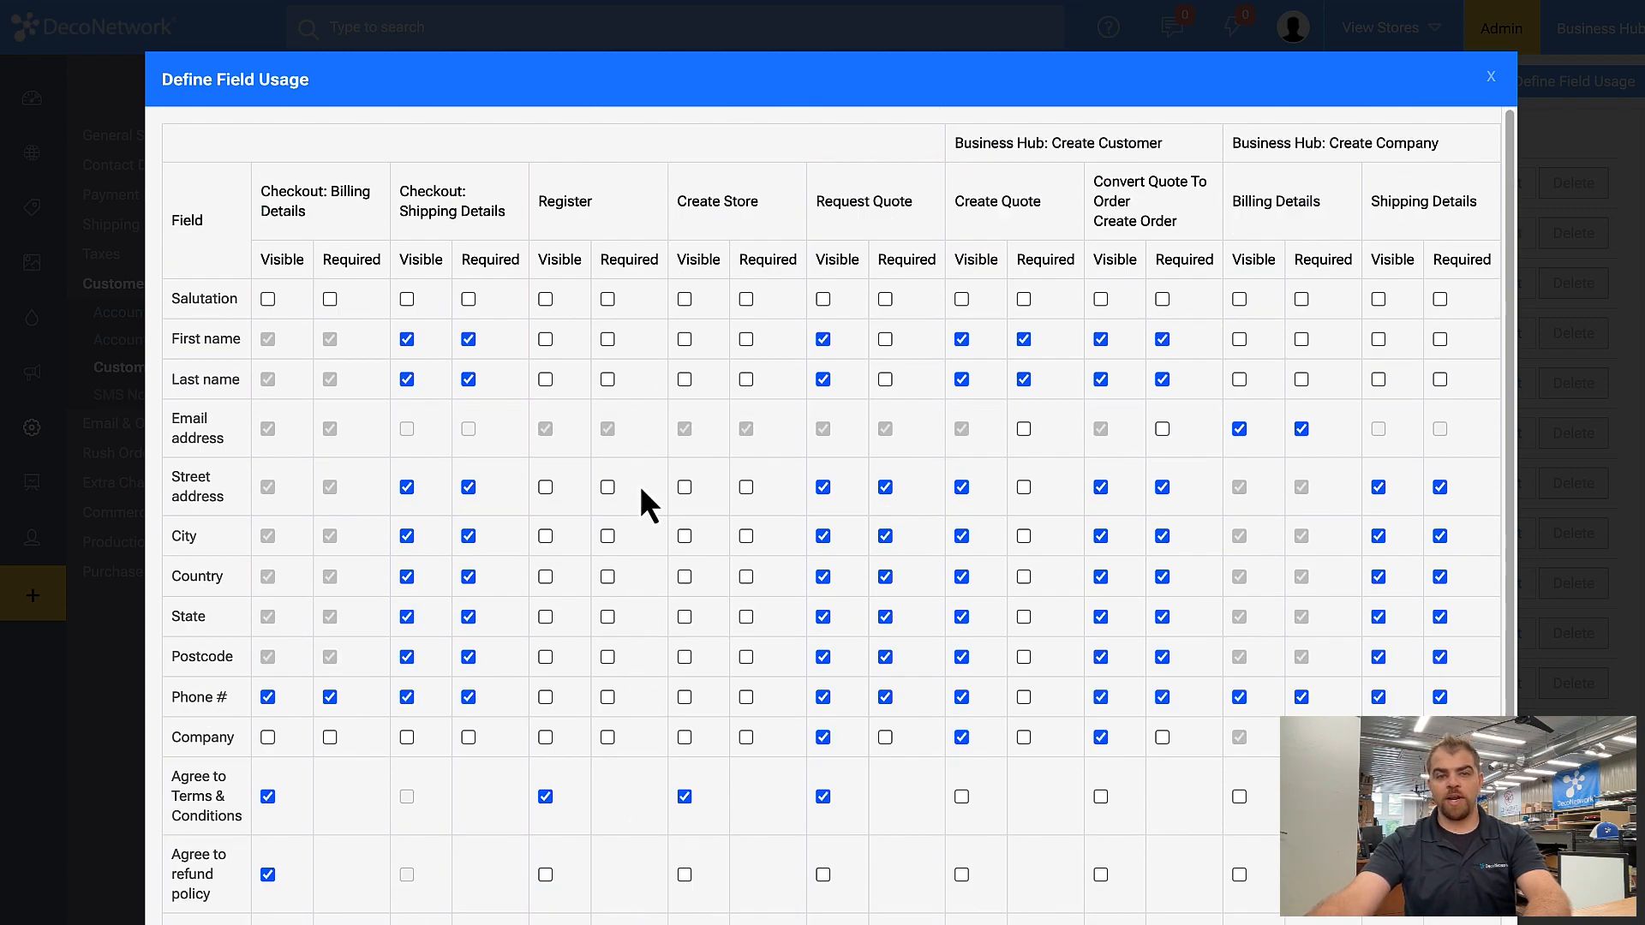
scroll(598, 783, down, 2)
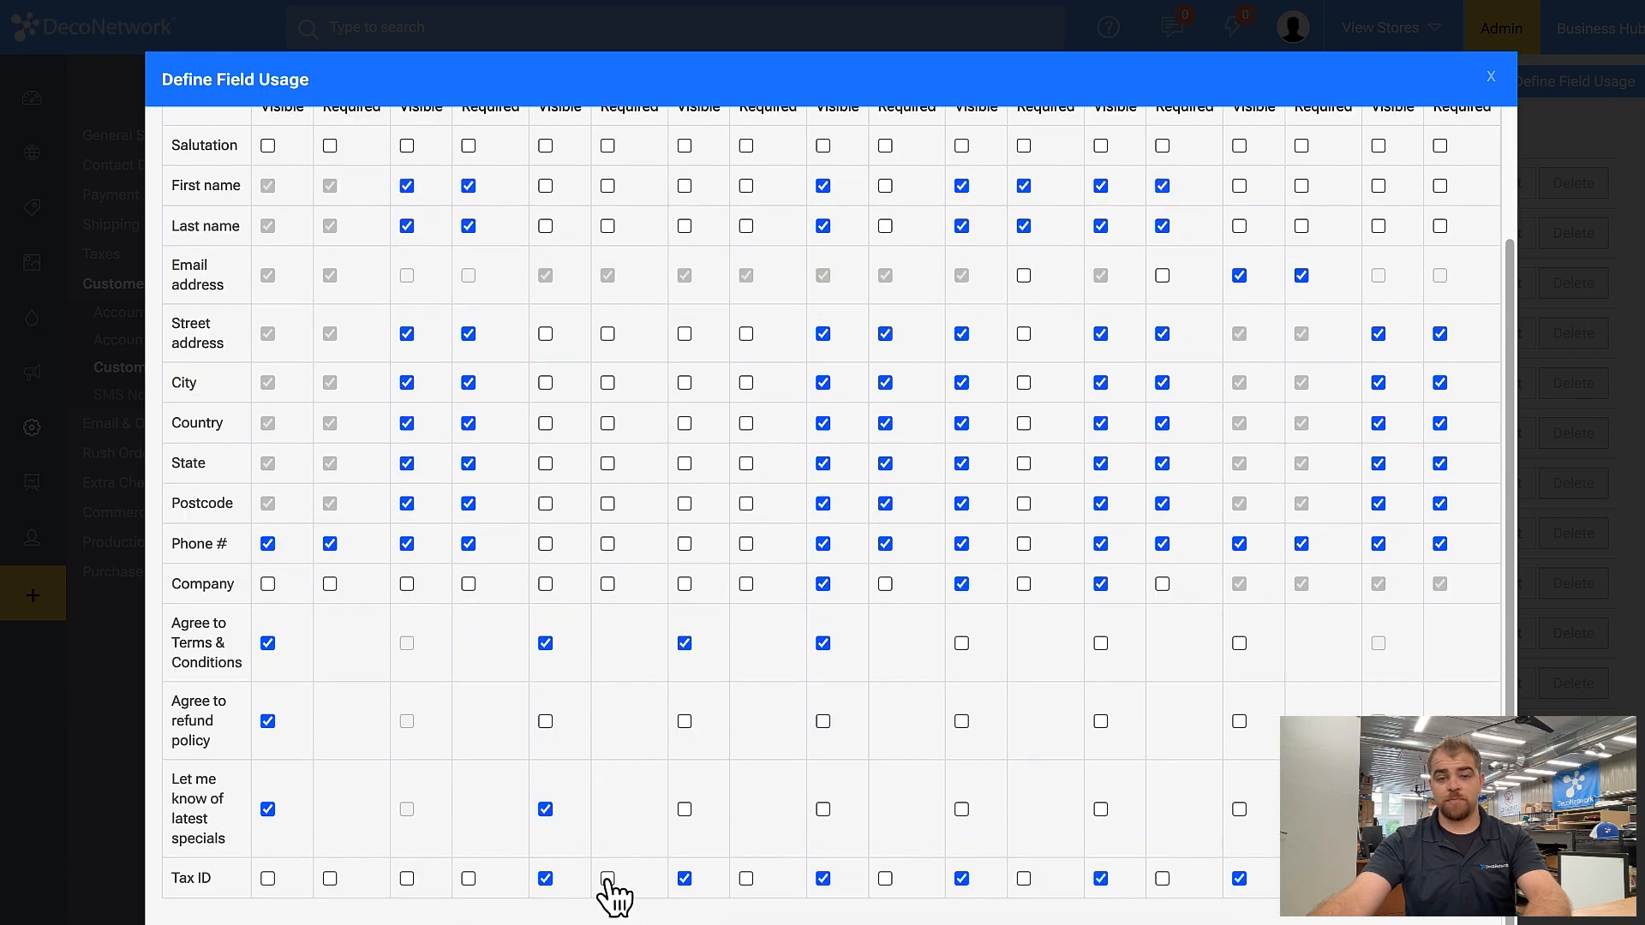
click(608, 879)
scroll(604, 891, up, 2)
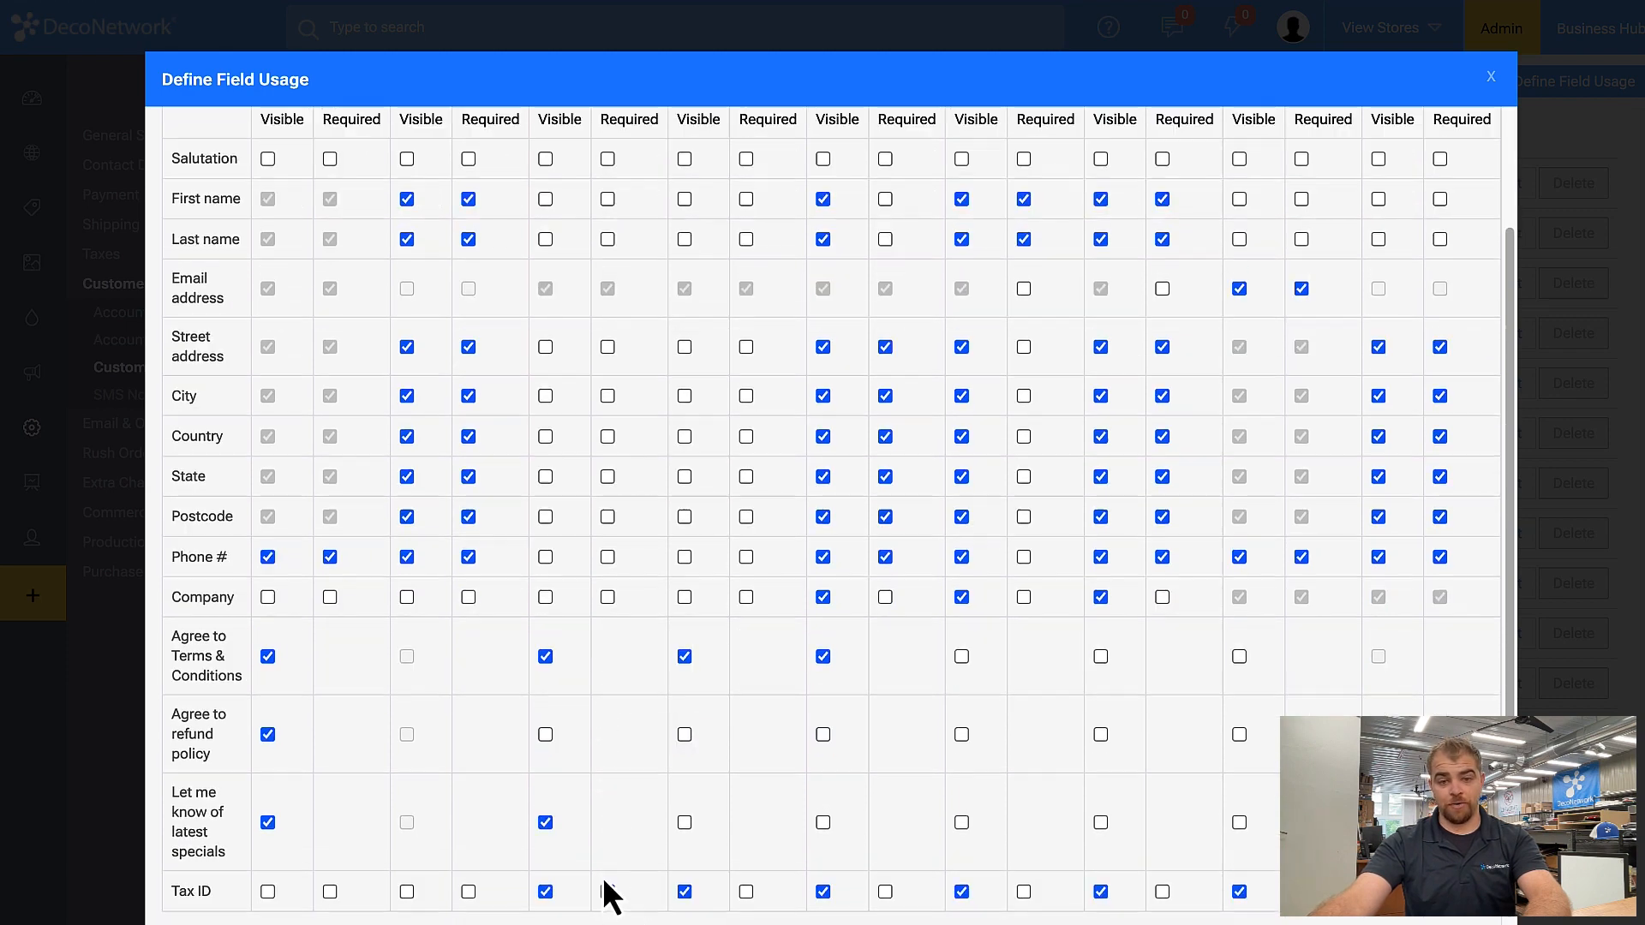
- Hide the Tax ID field from Request Quote, Create Quote, Convert Quote To Order / Create Order, and the Create Company Billing Details
scroll(811, 573, down, 2)
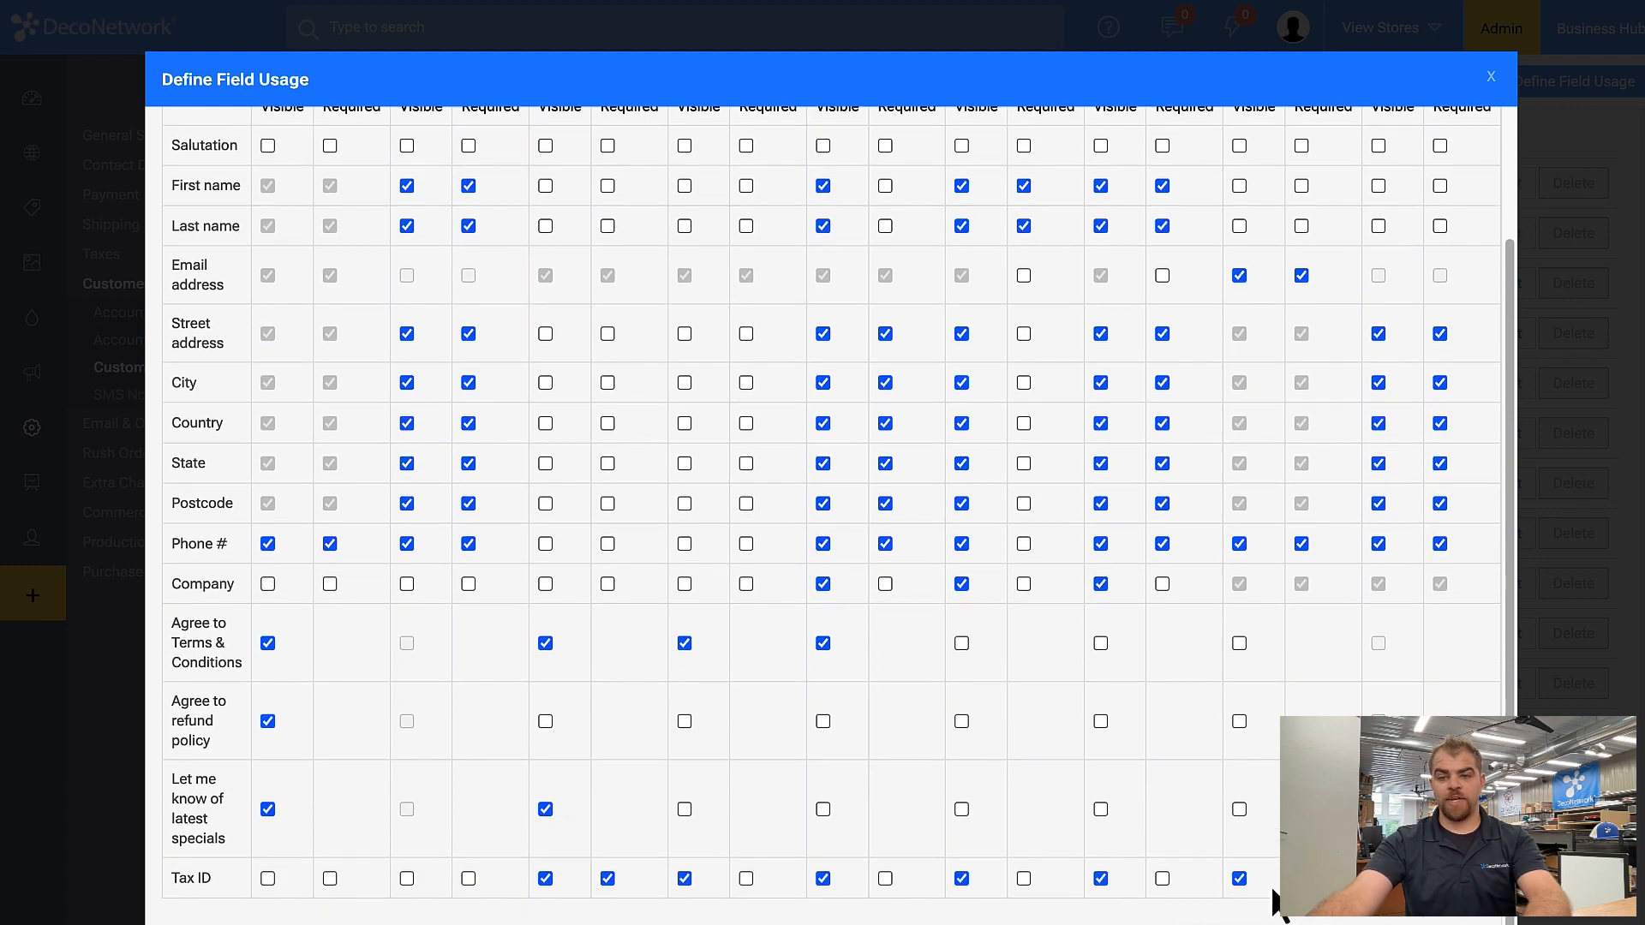
click(1239, 879)
click(1101, 878)
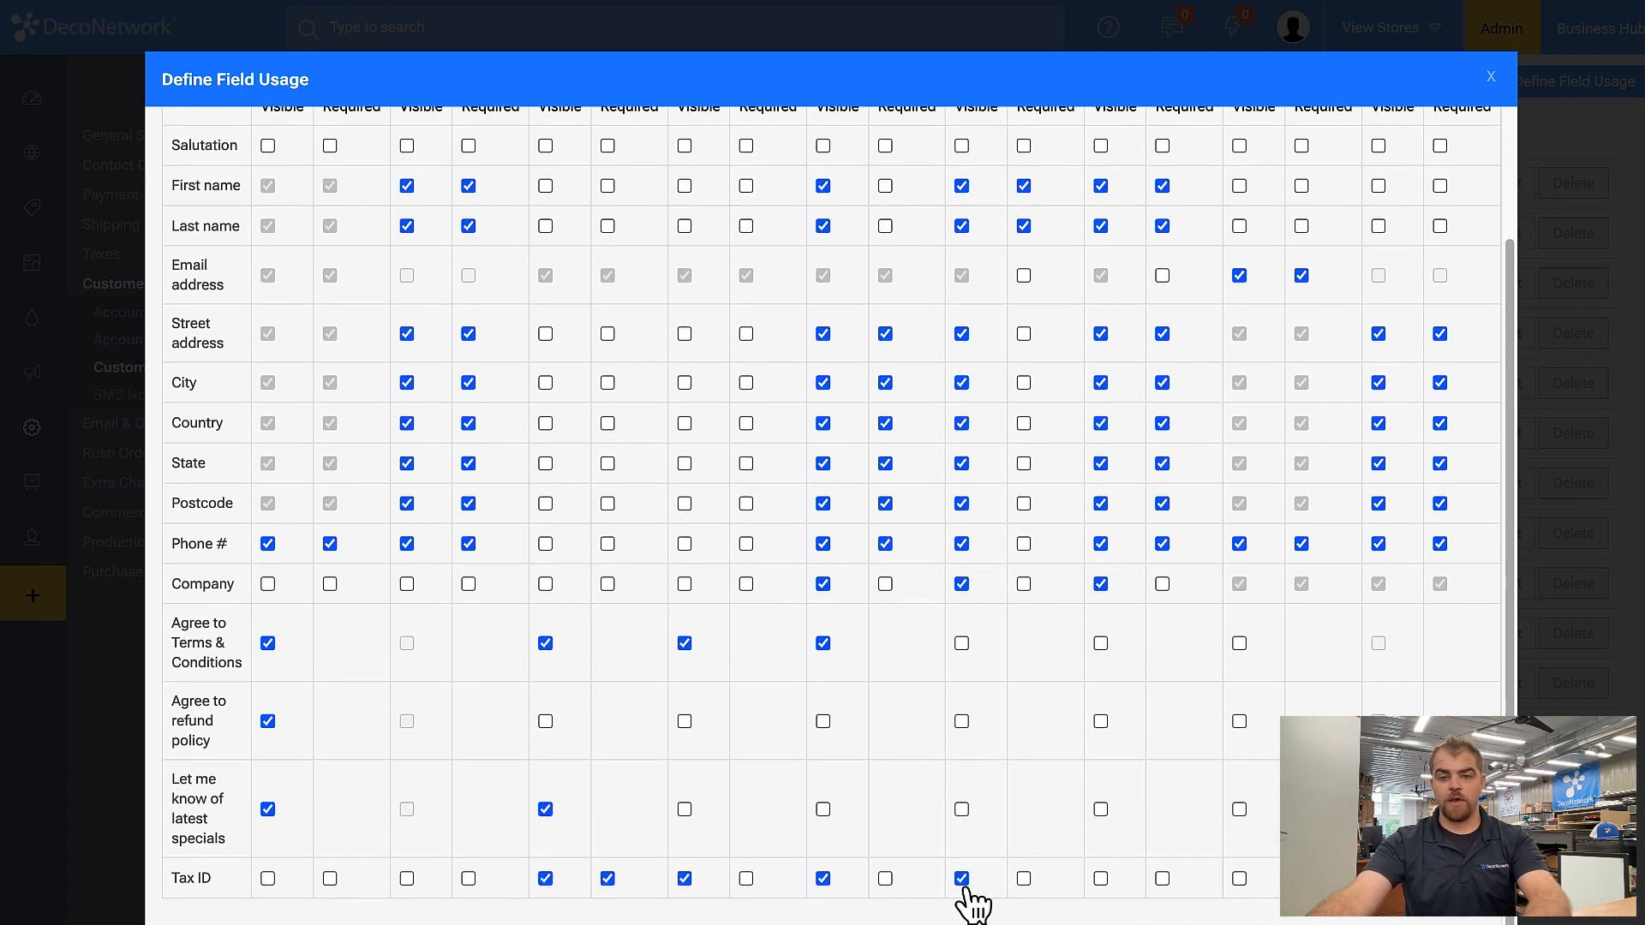
click(962, 879)
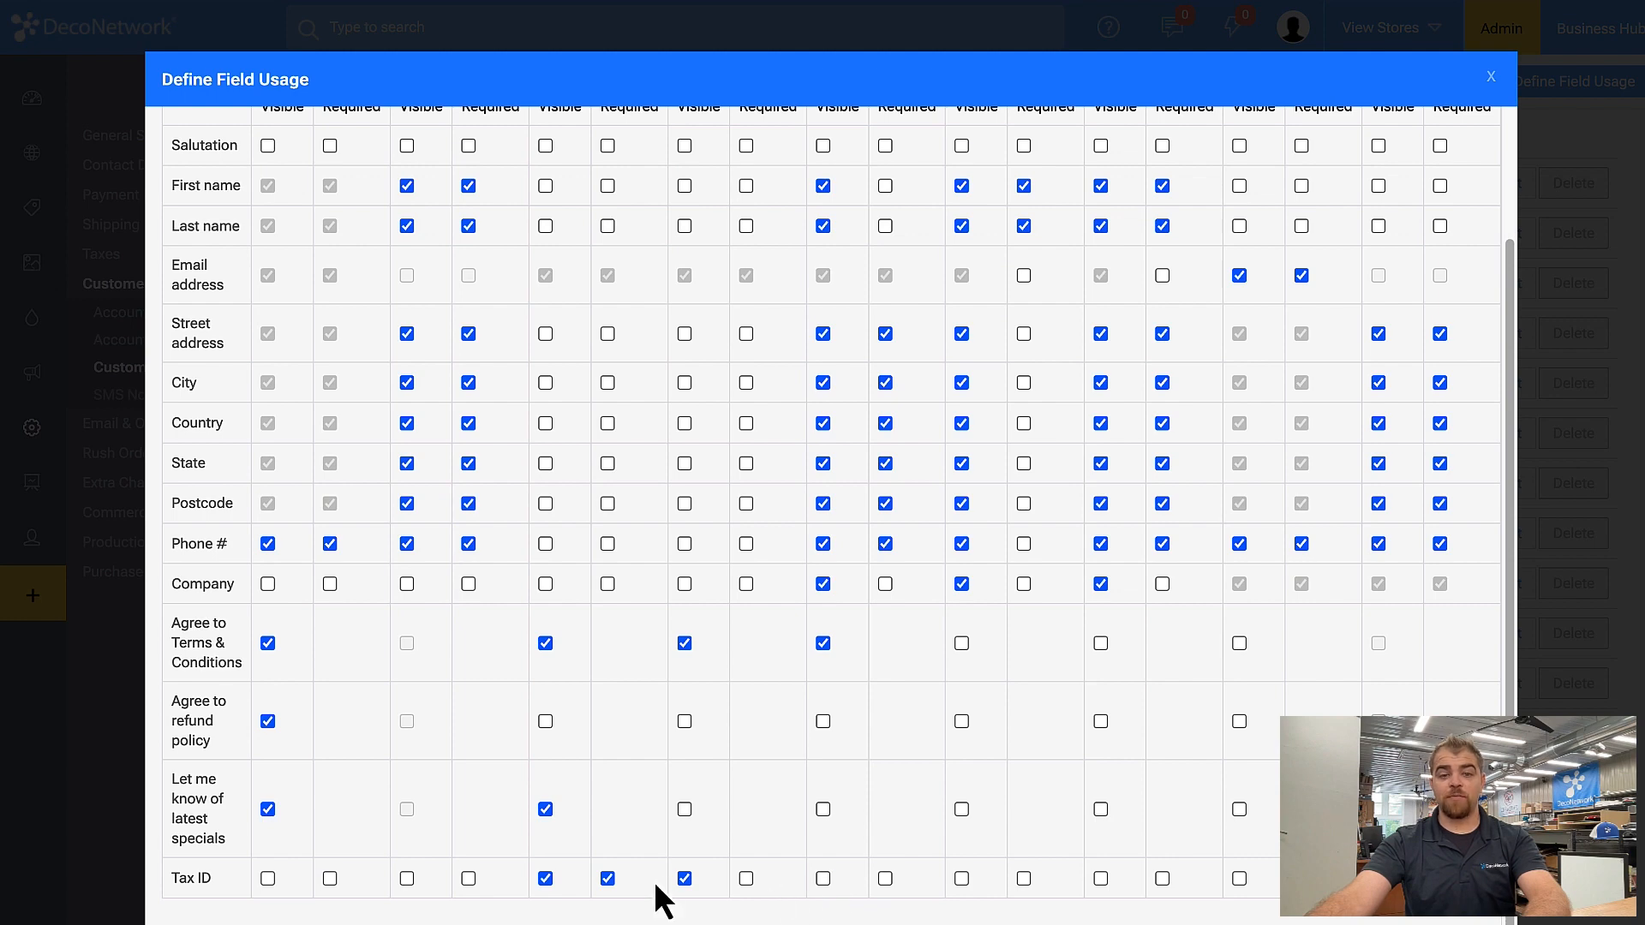
scroll(857, 784, up, 2)
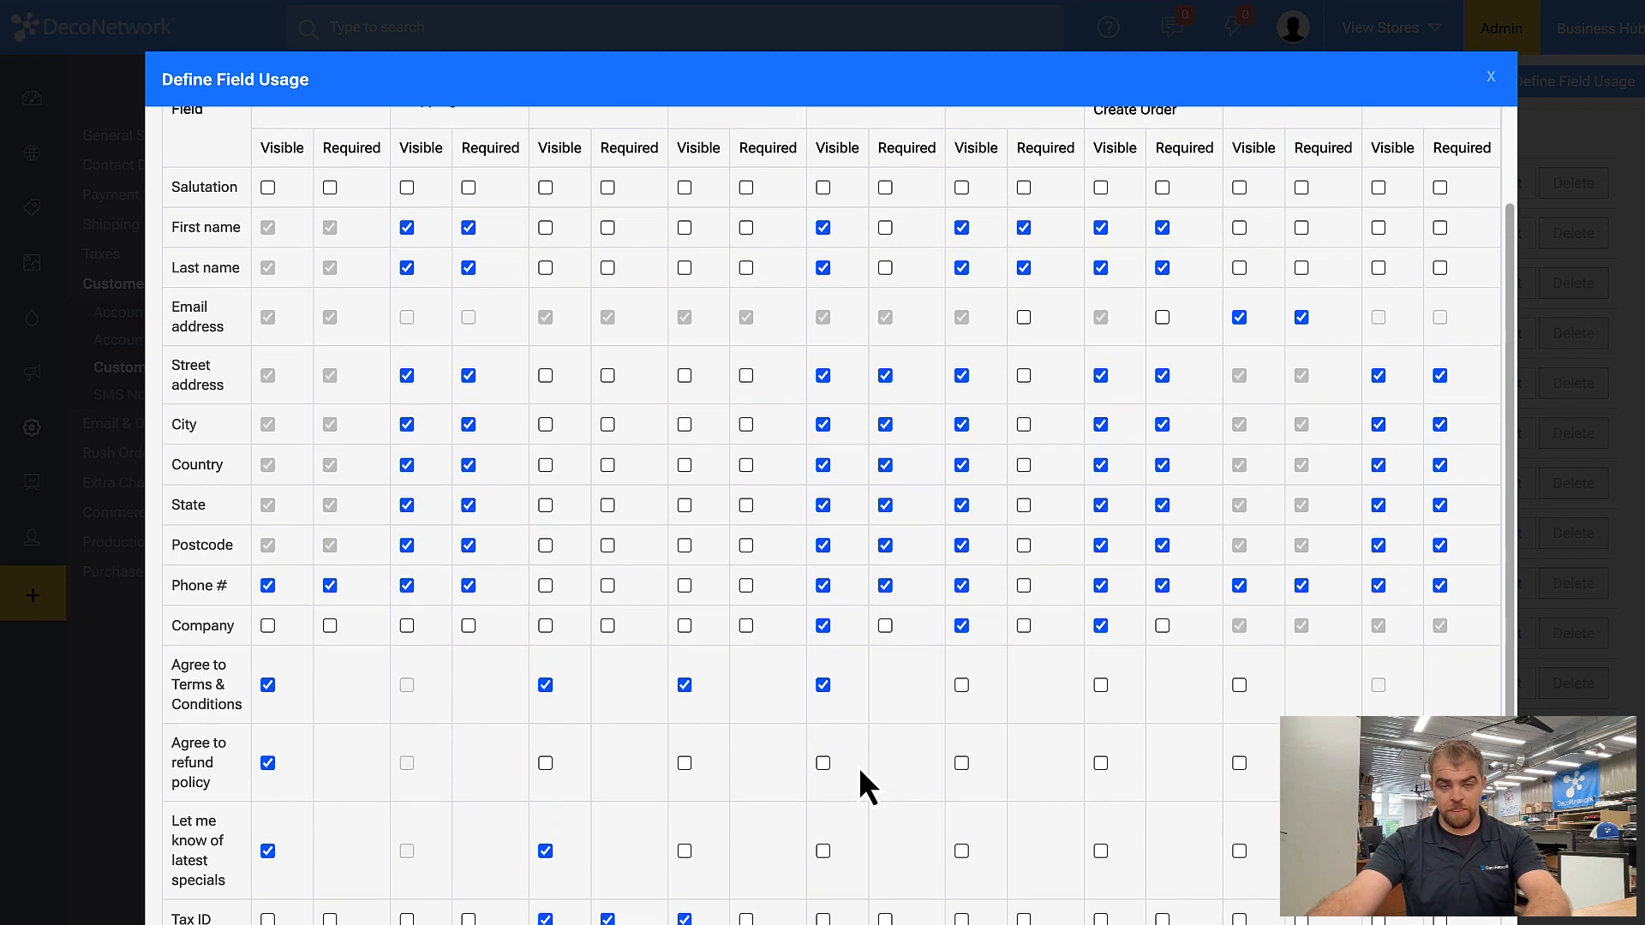
- For Request Quote, make First name and Last name required, and Street address, City, Country, State, Postcode and Phone # optional
scroll(888, 502, up, 1)
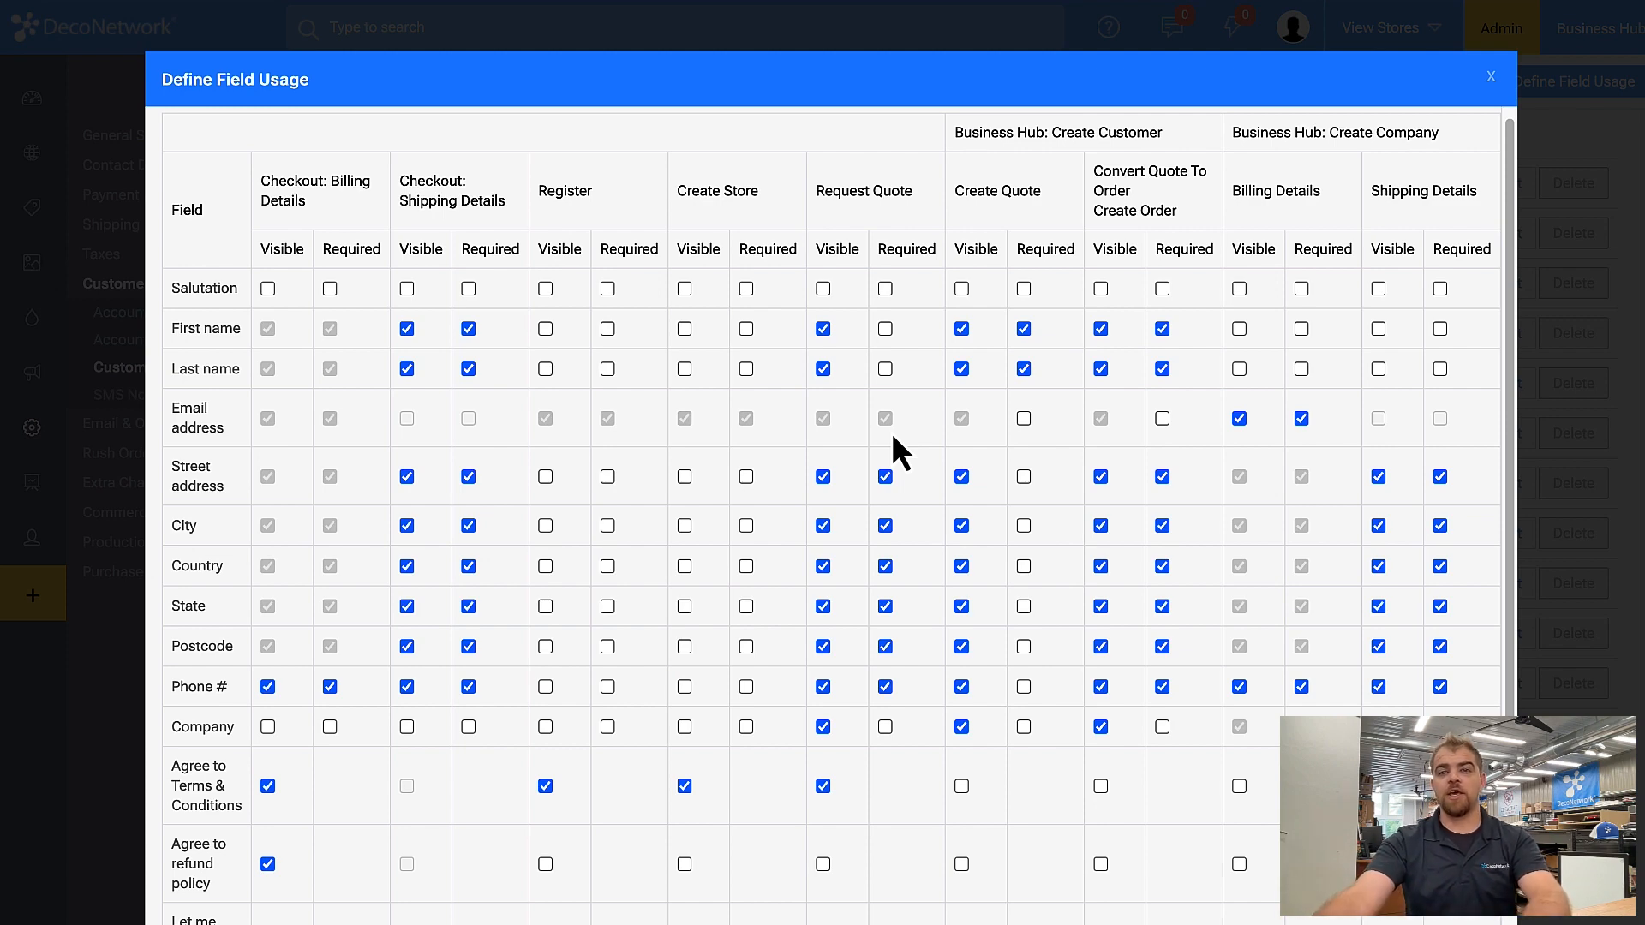
click(886, 329)
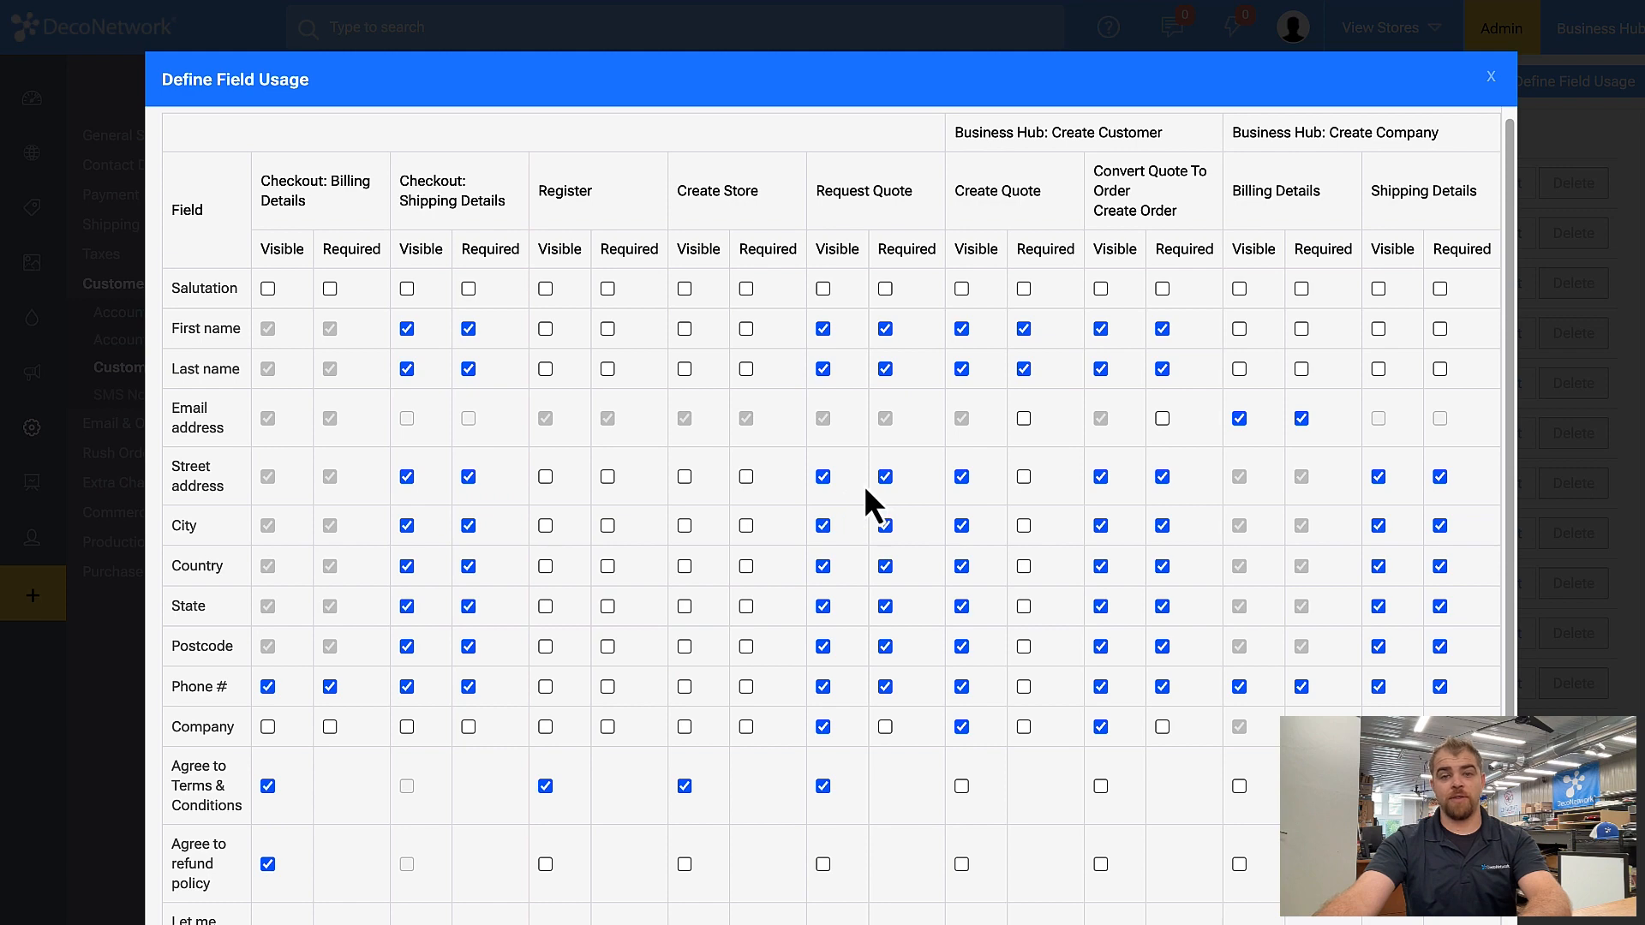
click(885, 476)
click(885, 525)
click(885, 566)
click(886, 606)
click(885, 646)
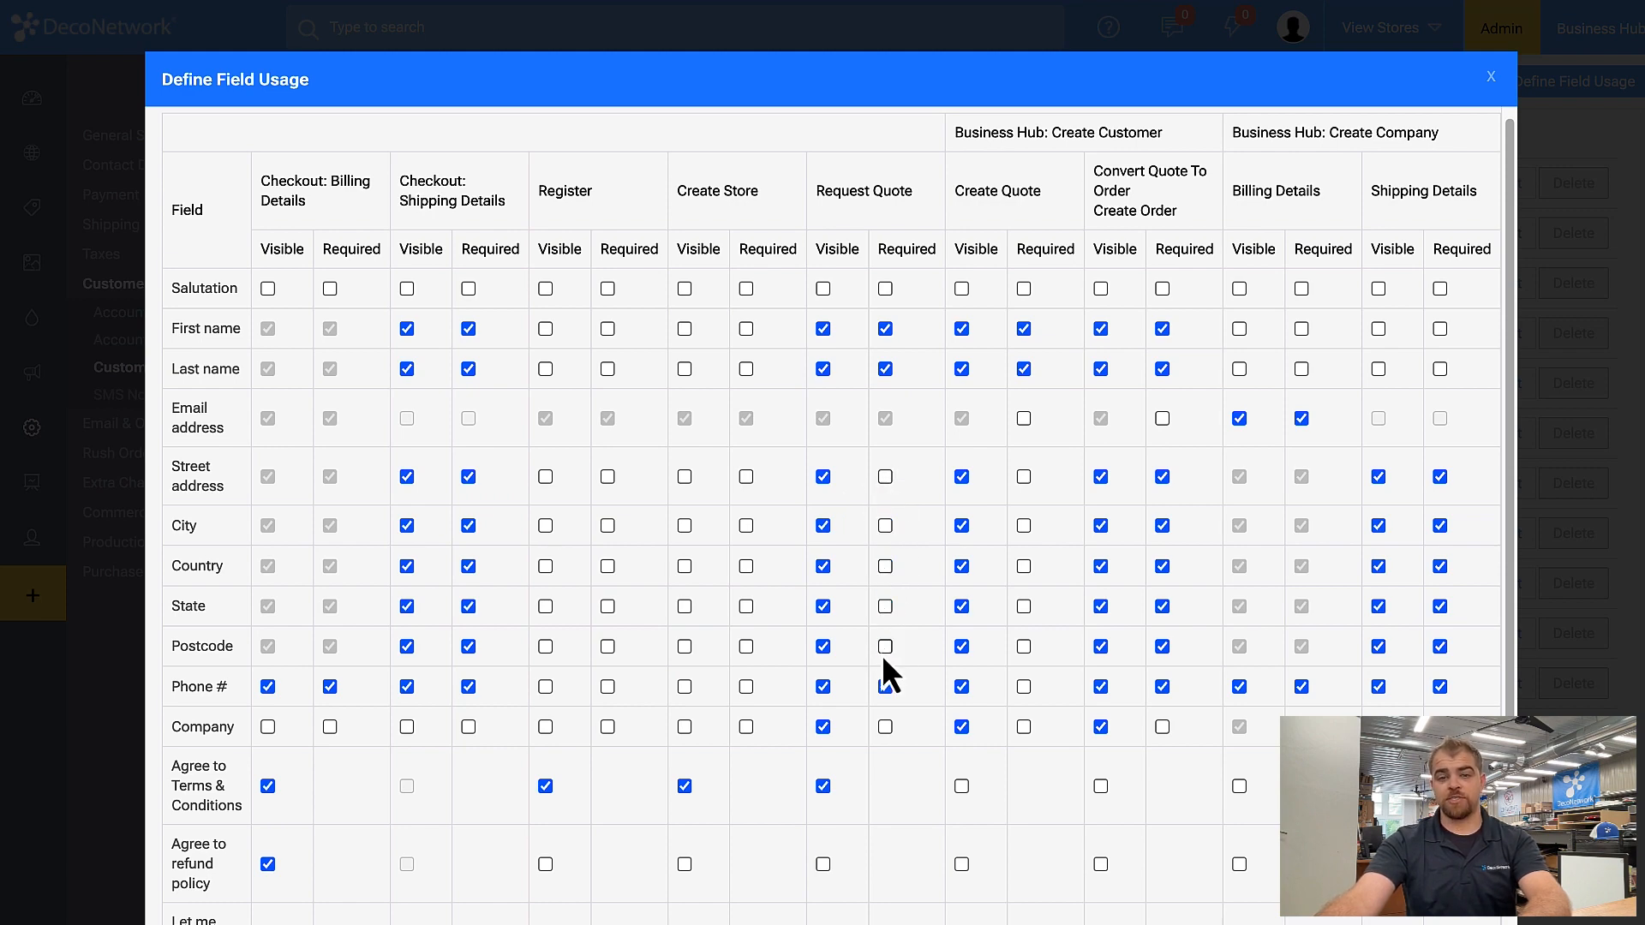
click(885, 686)
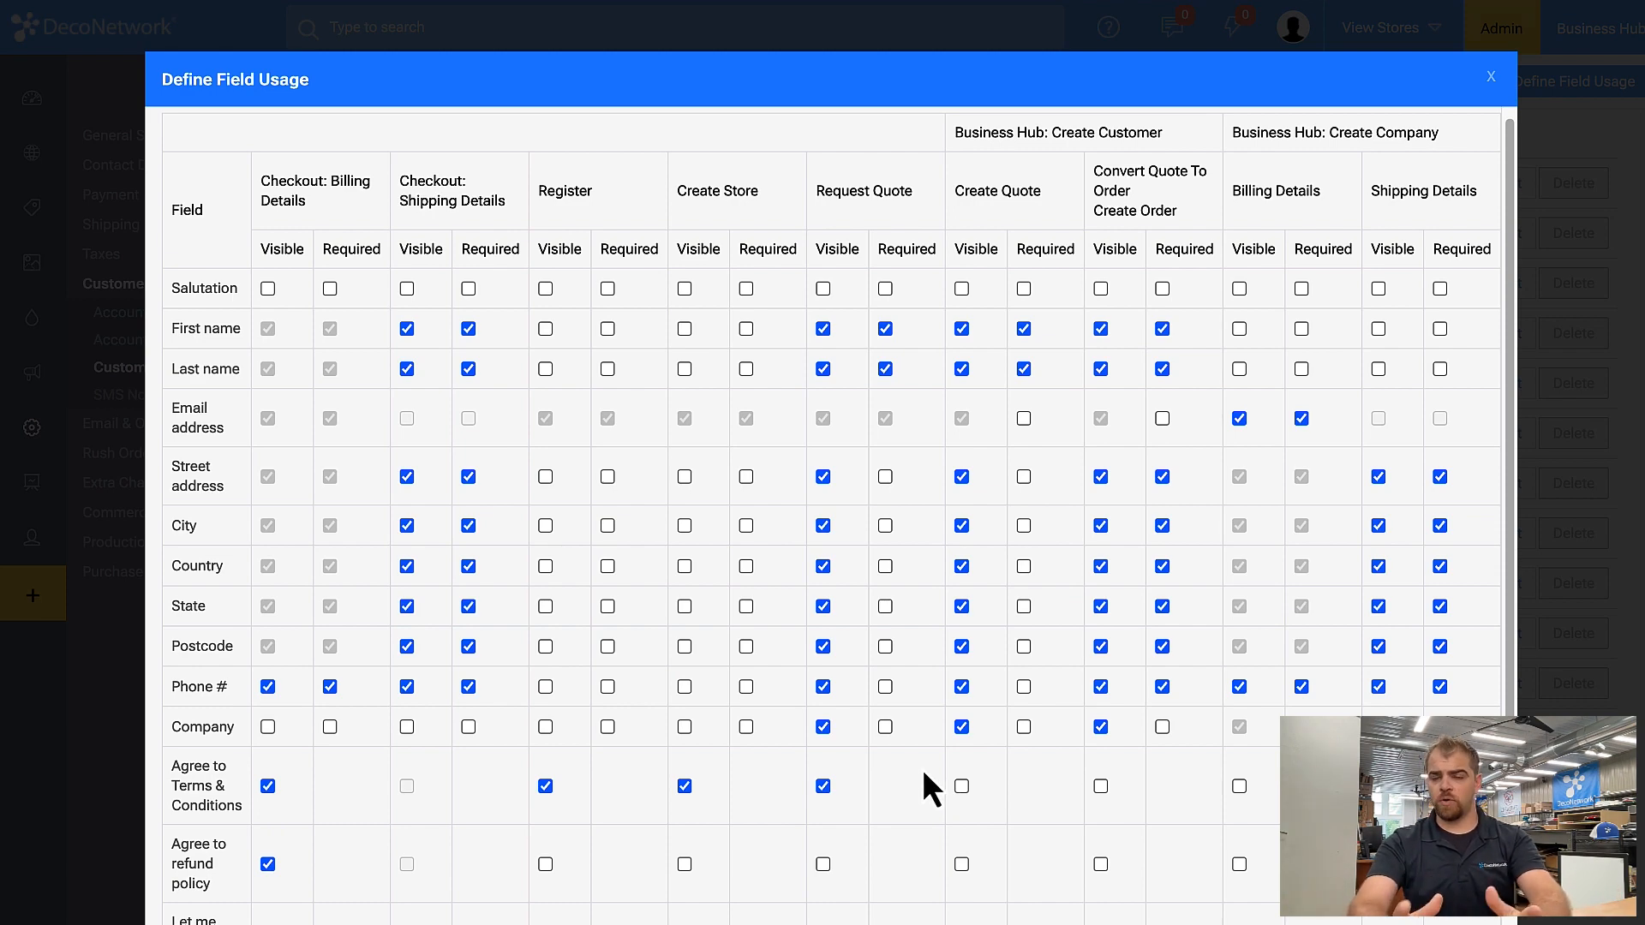
- Hide Street address, City, Country, State and Postcode from Request Quote, close the field usage settings and save the customer fields
click(822, 646)
click(822, 605)
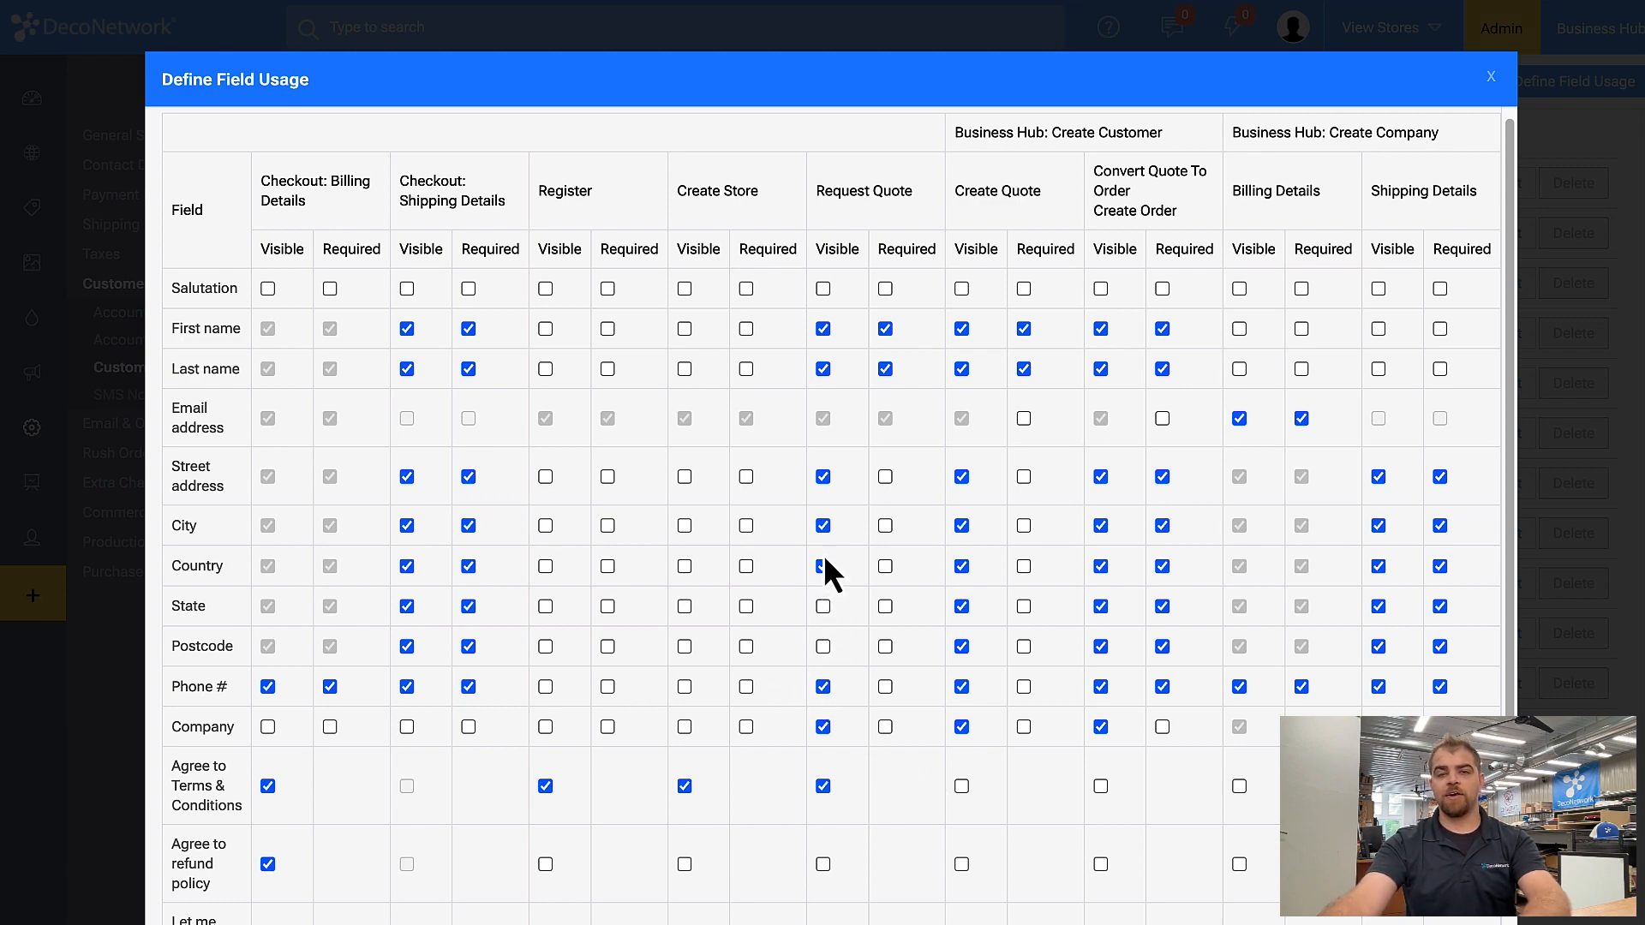
click(824, 564)
click(824, 524)
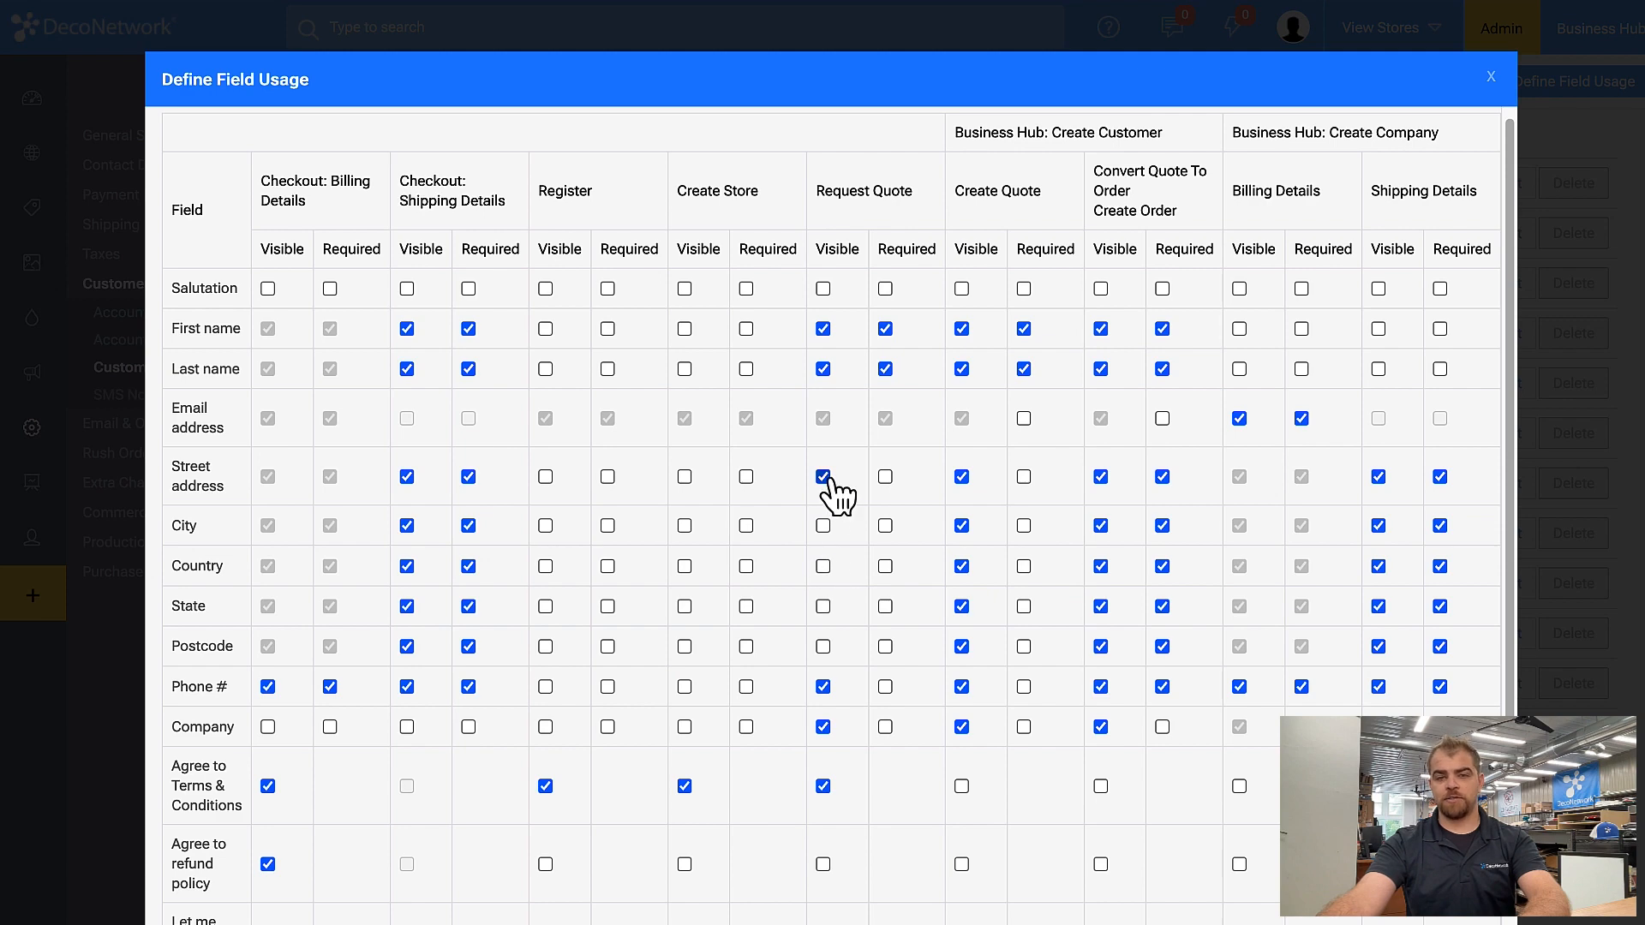
click(824, 478)
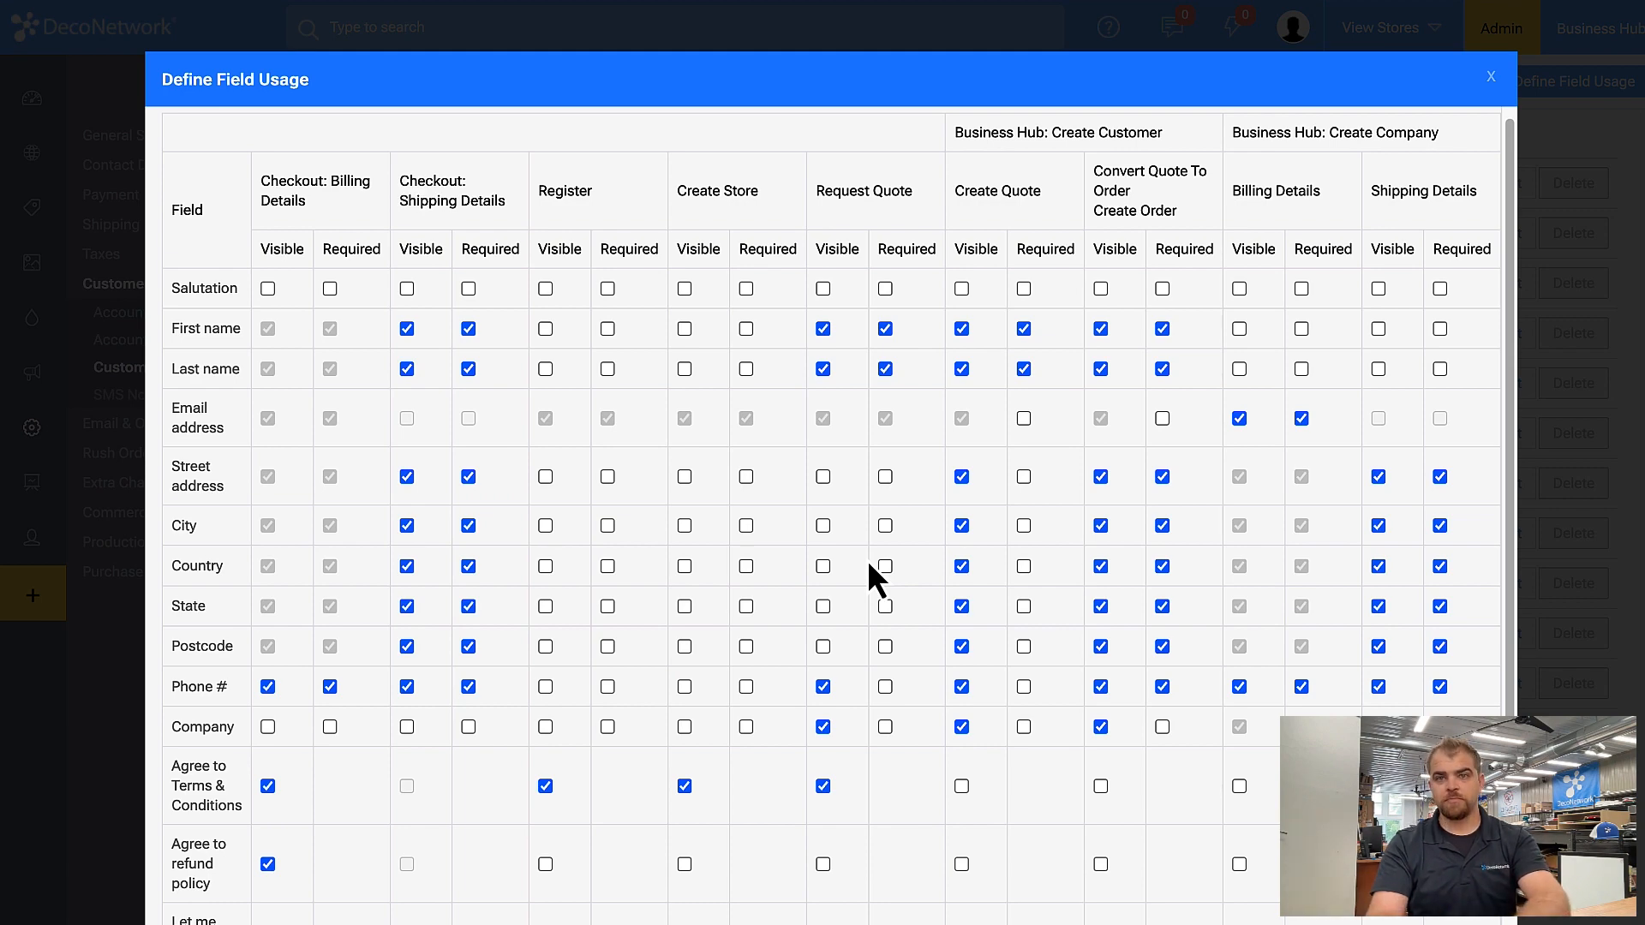
click(1491, 78)
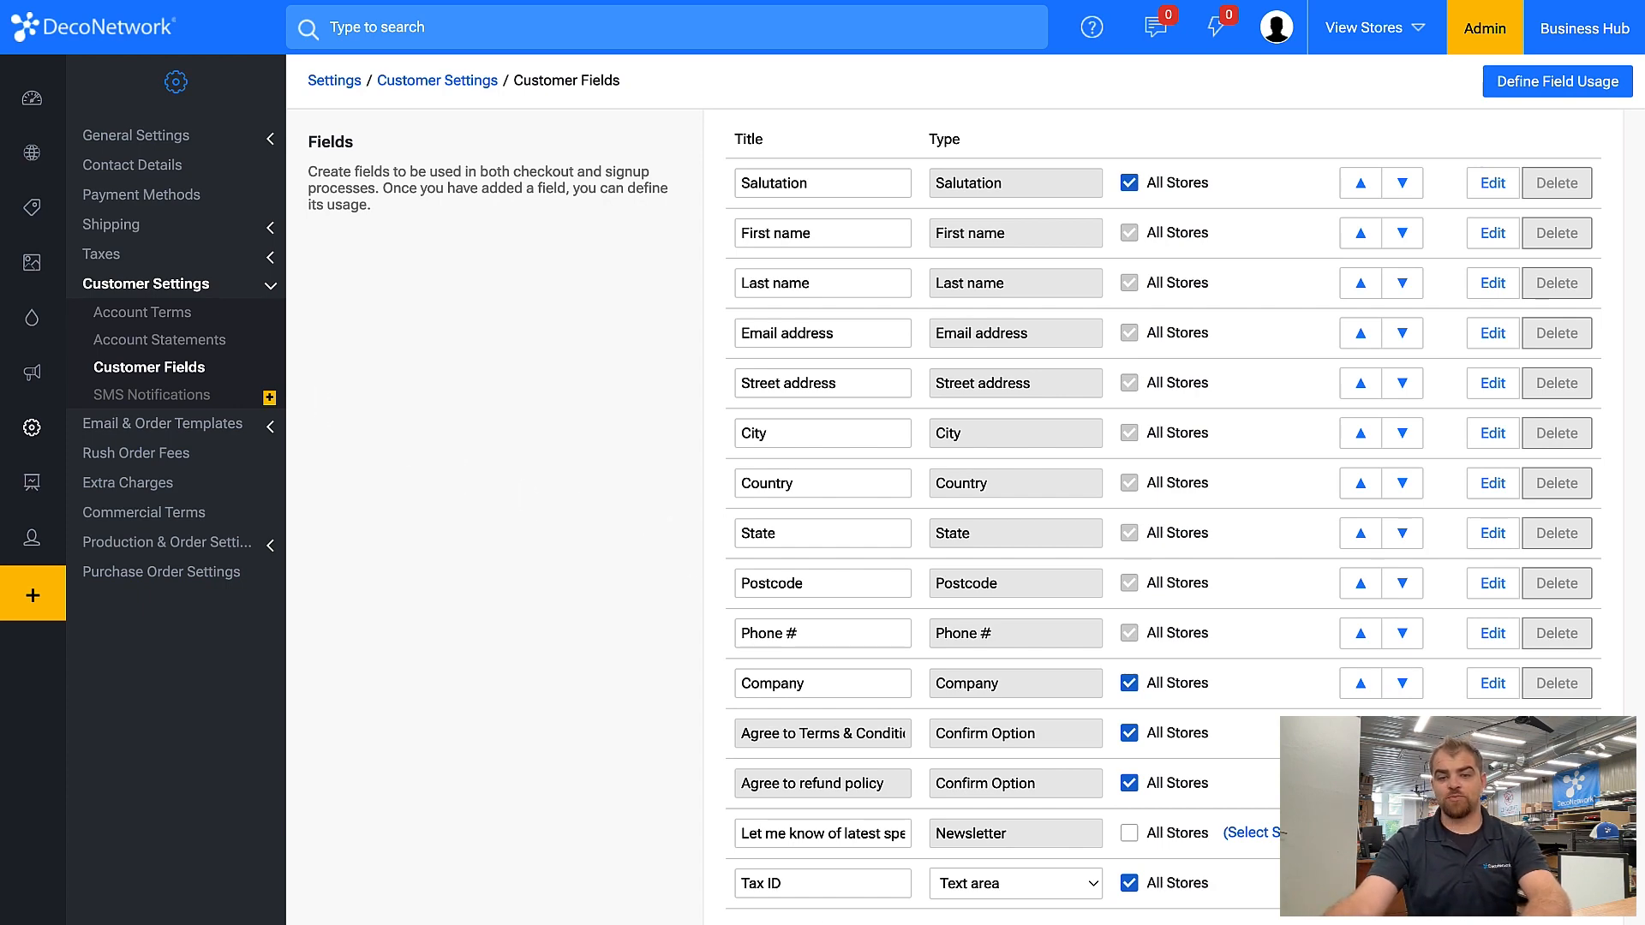
click(1580, 891)
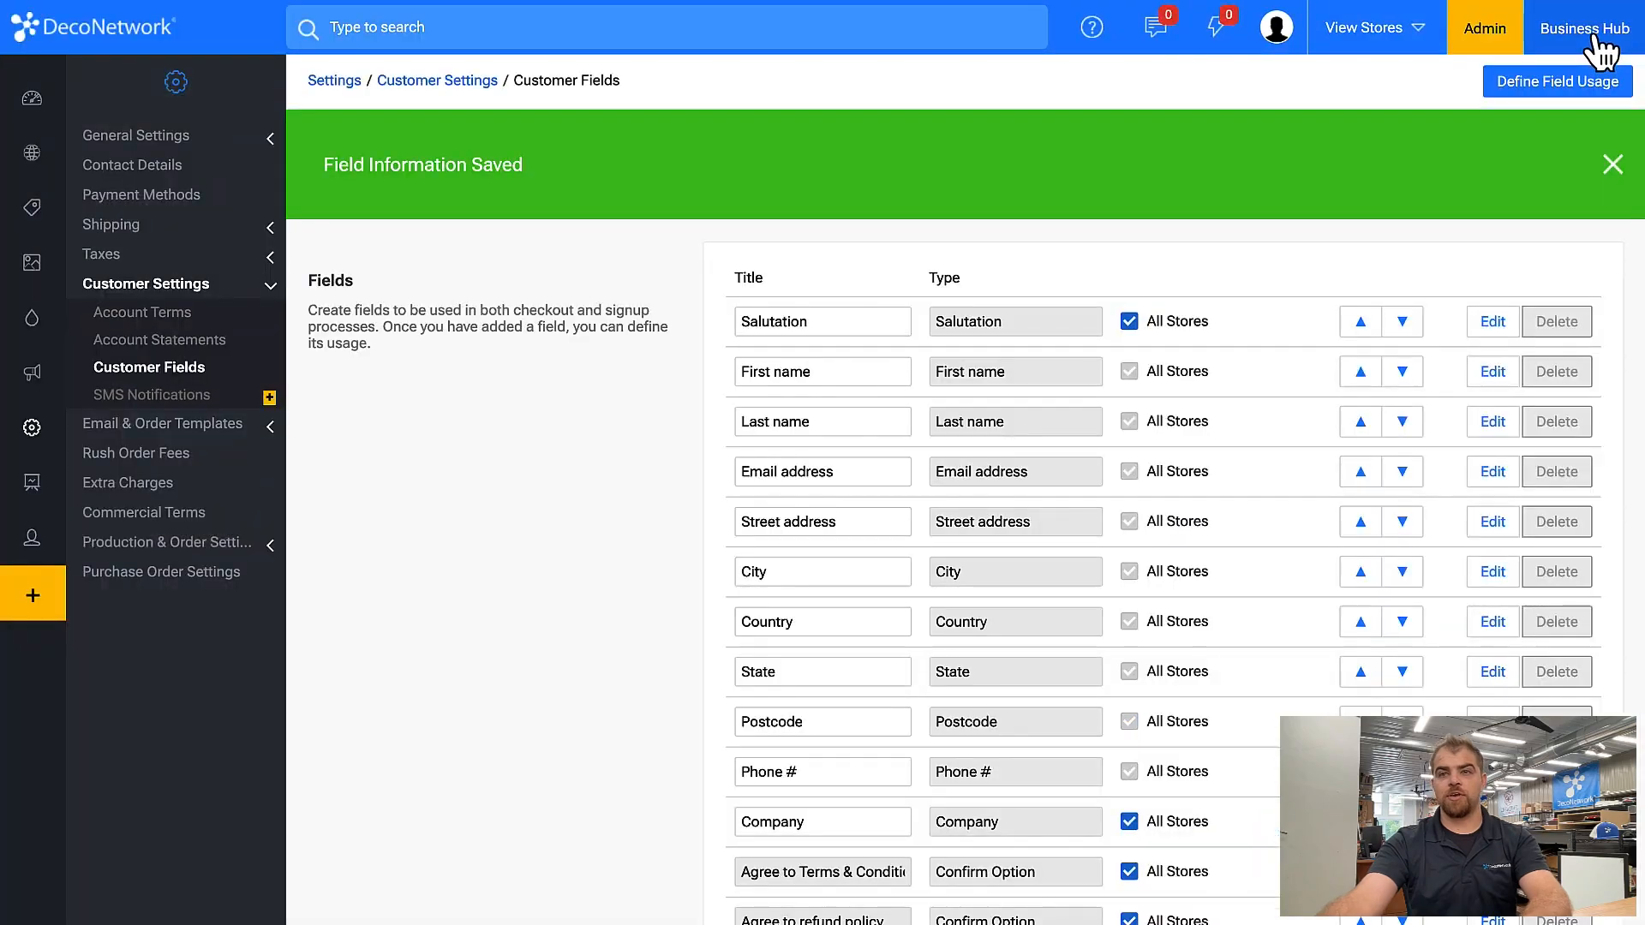
- Switch to the Business Hub, open the dntemplate company's customer record and examine its editable account details without changing them
click(1593, 43)
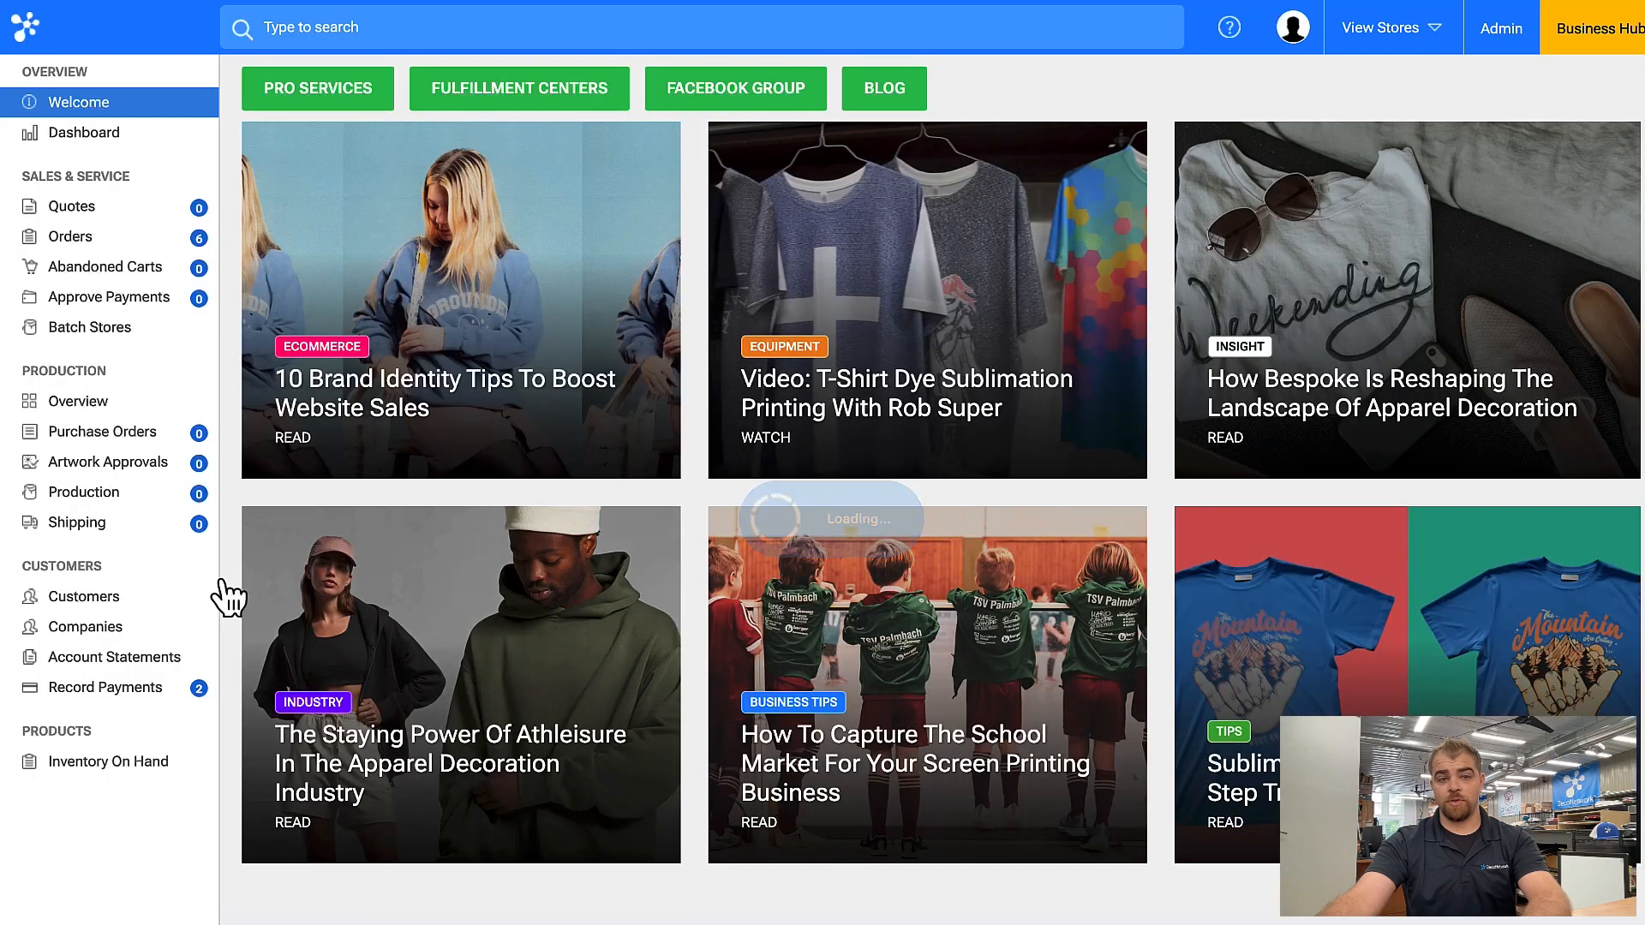
click(93, 600)
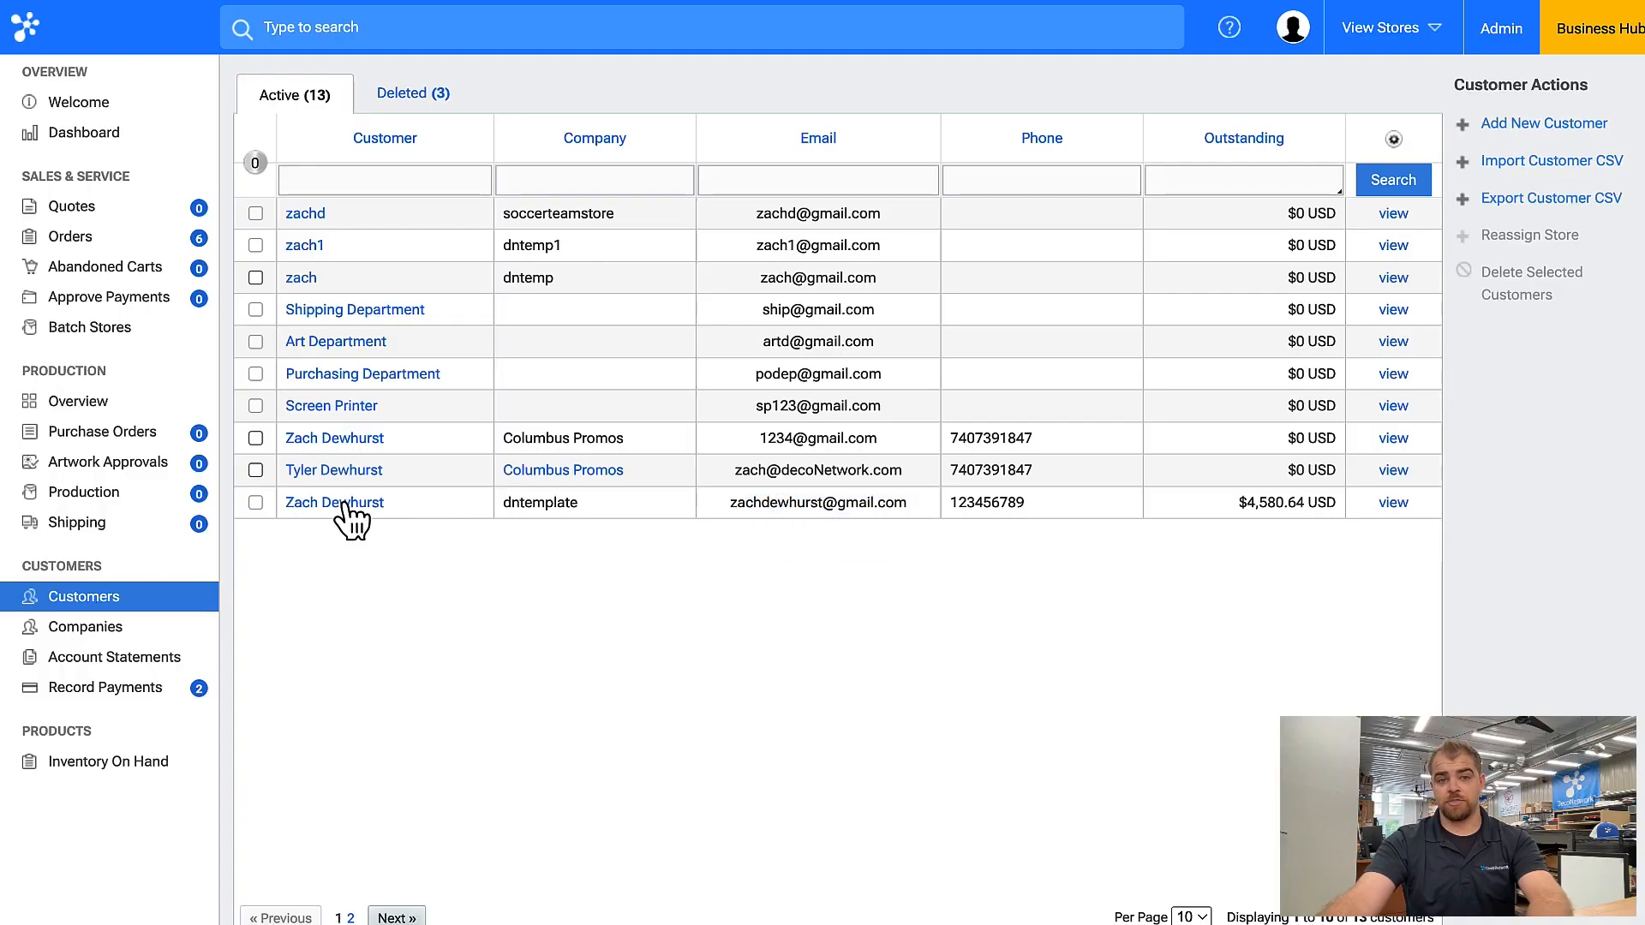
click(342, 505)
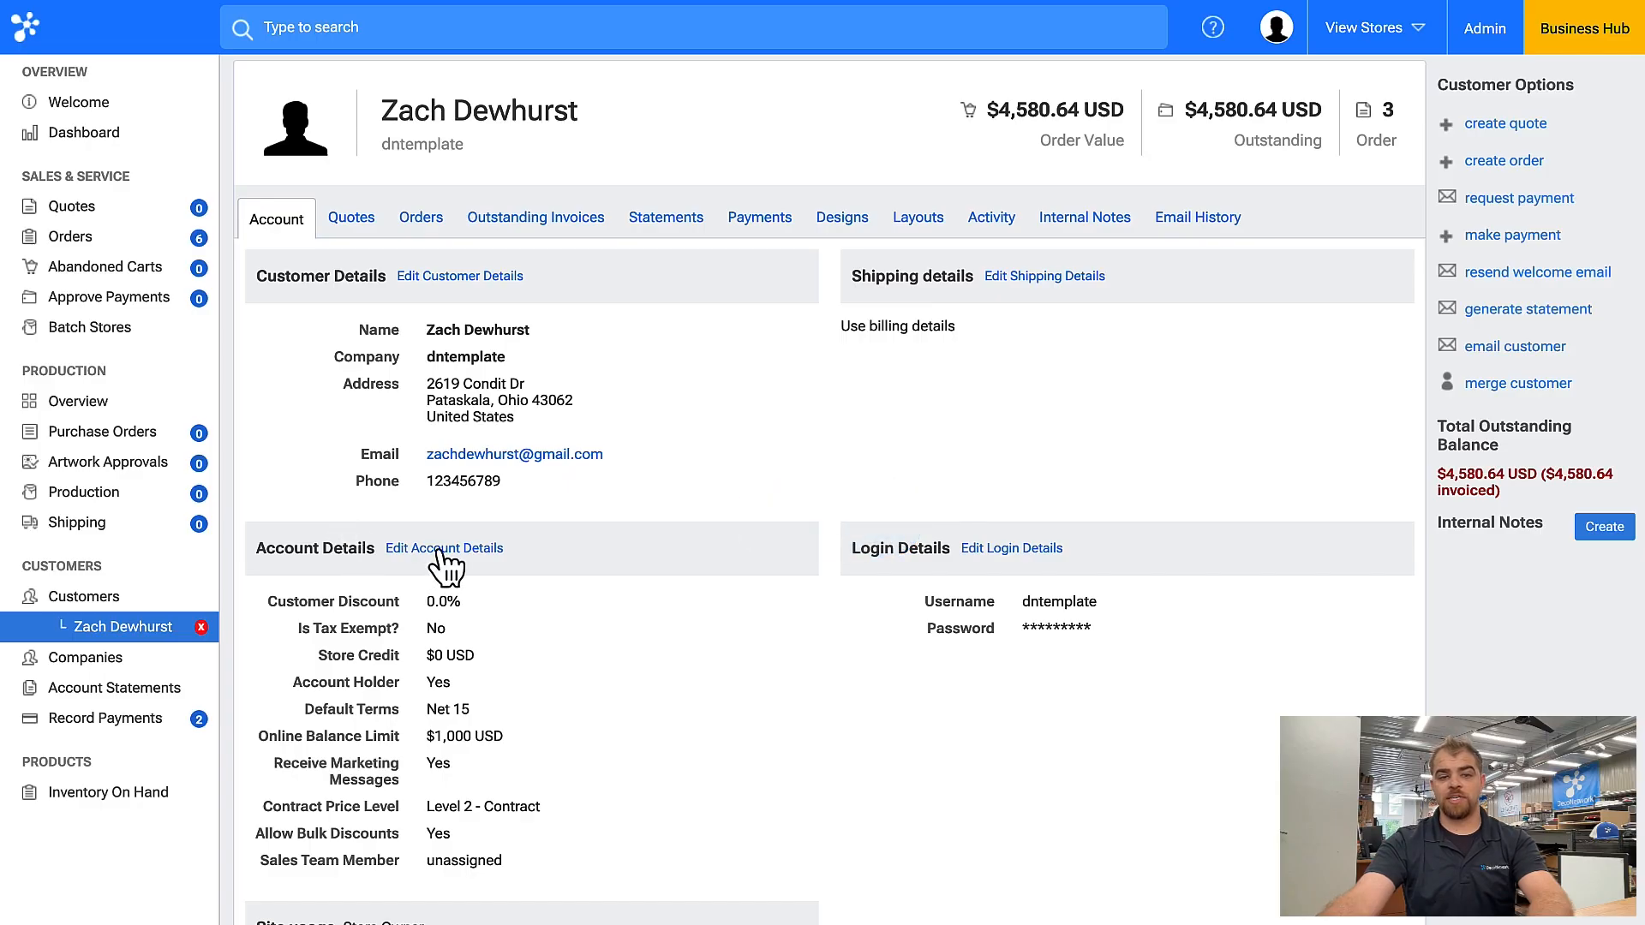
click(441, 551)
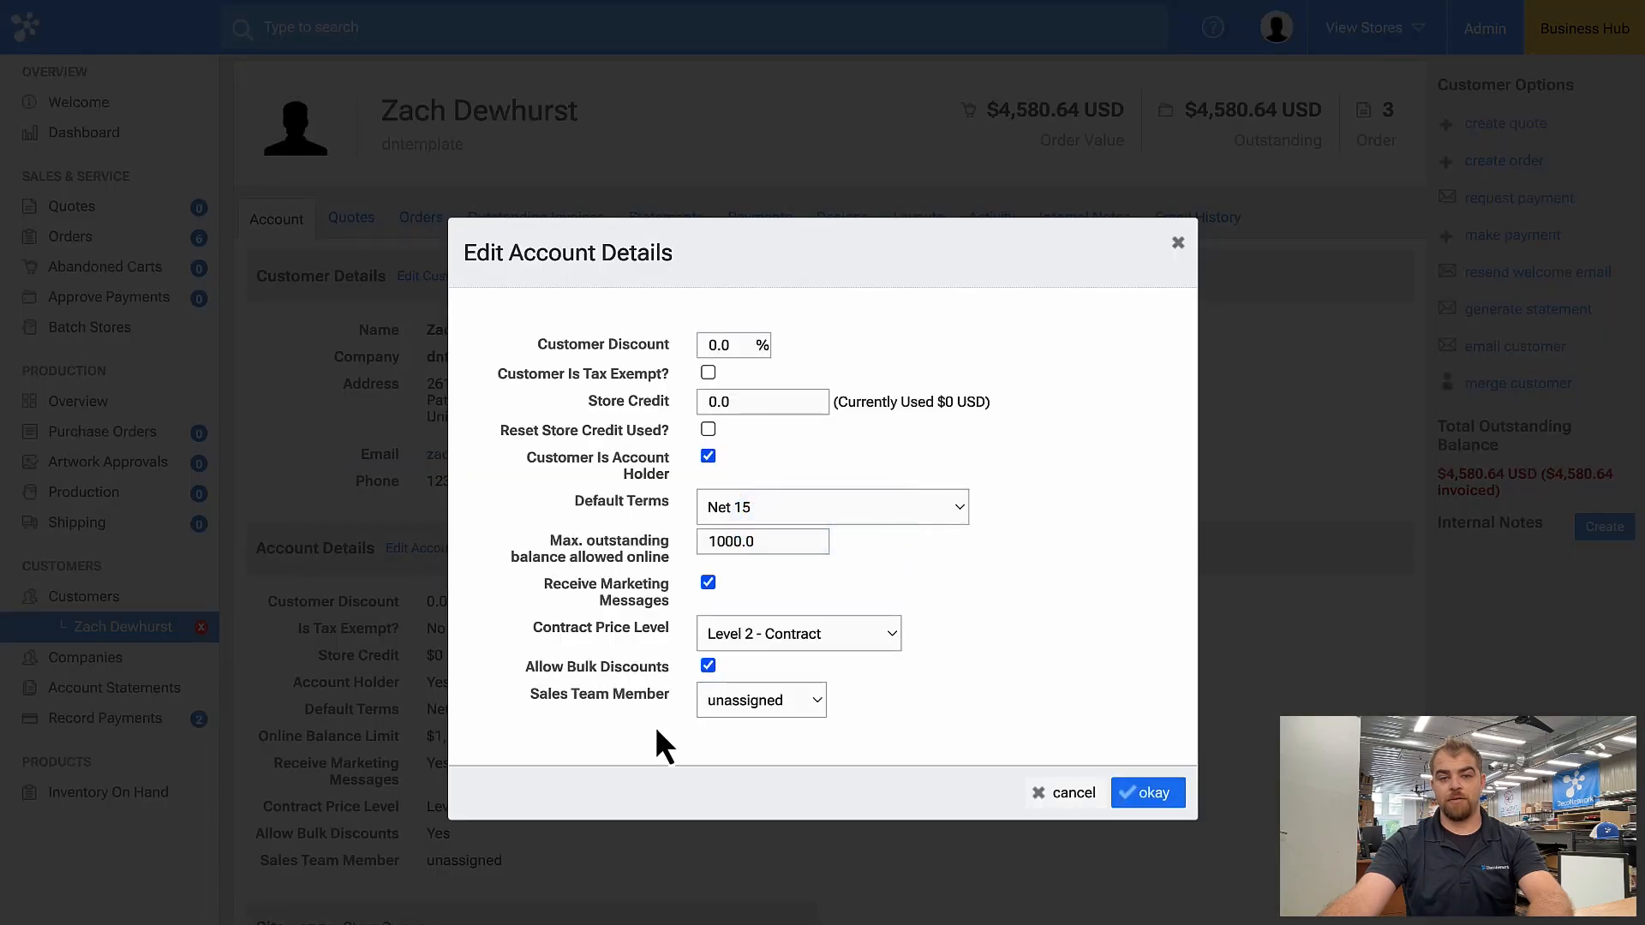
click(1074, 794)
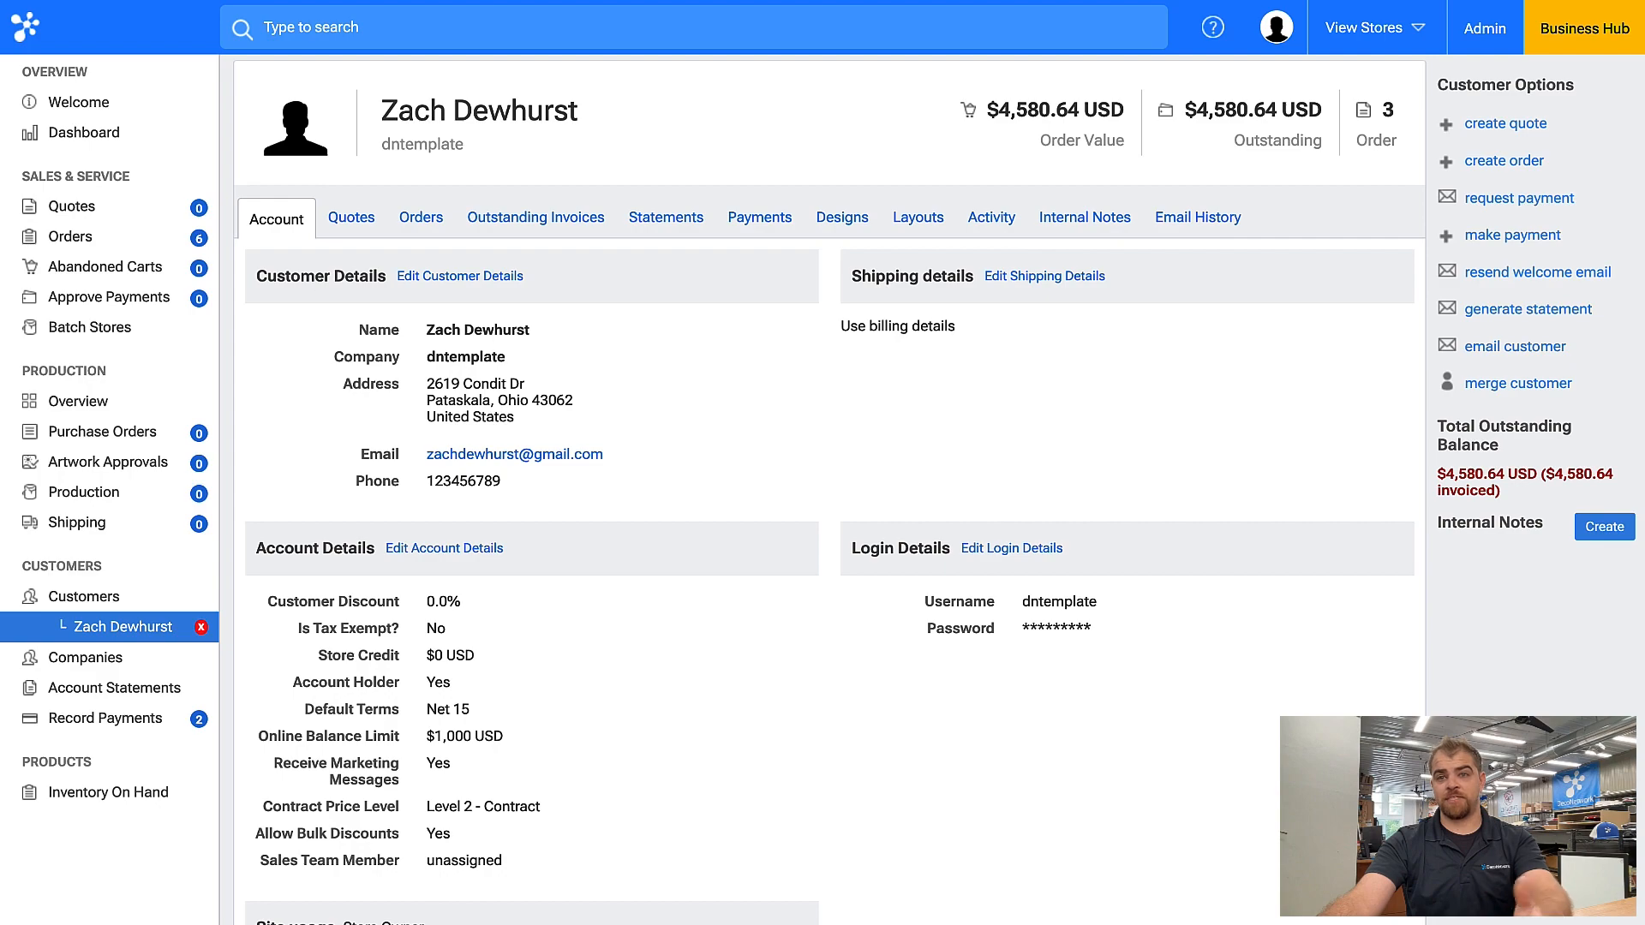
- Return to the Admin area and reopen the Customer Fields page in the customer settings
click(1501, 34)
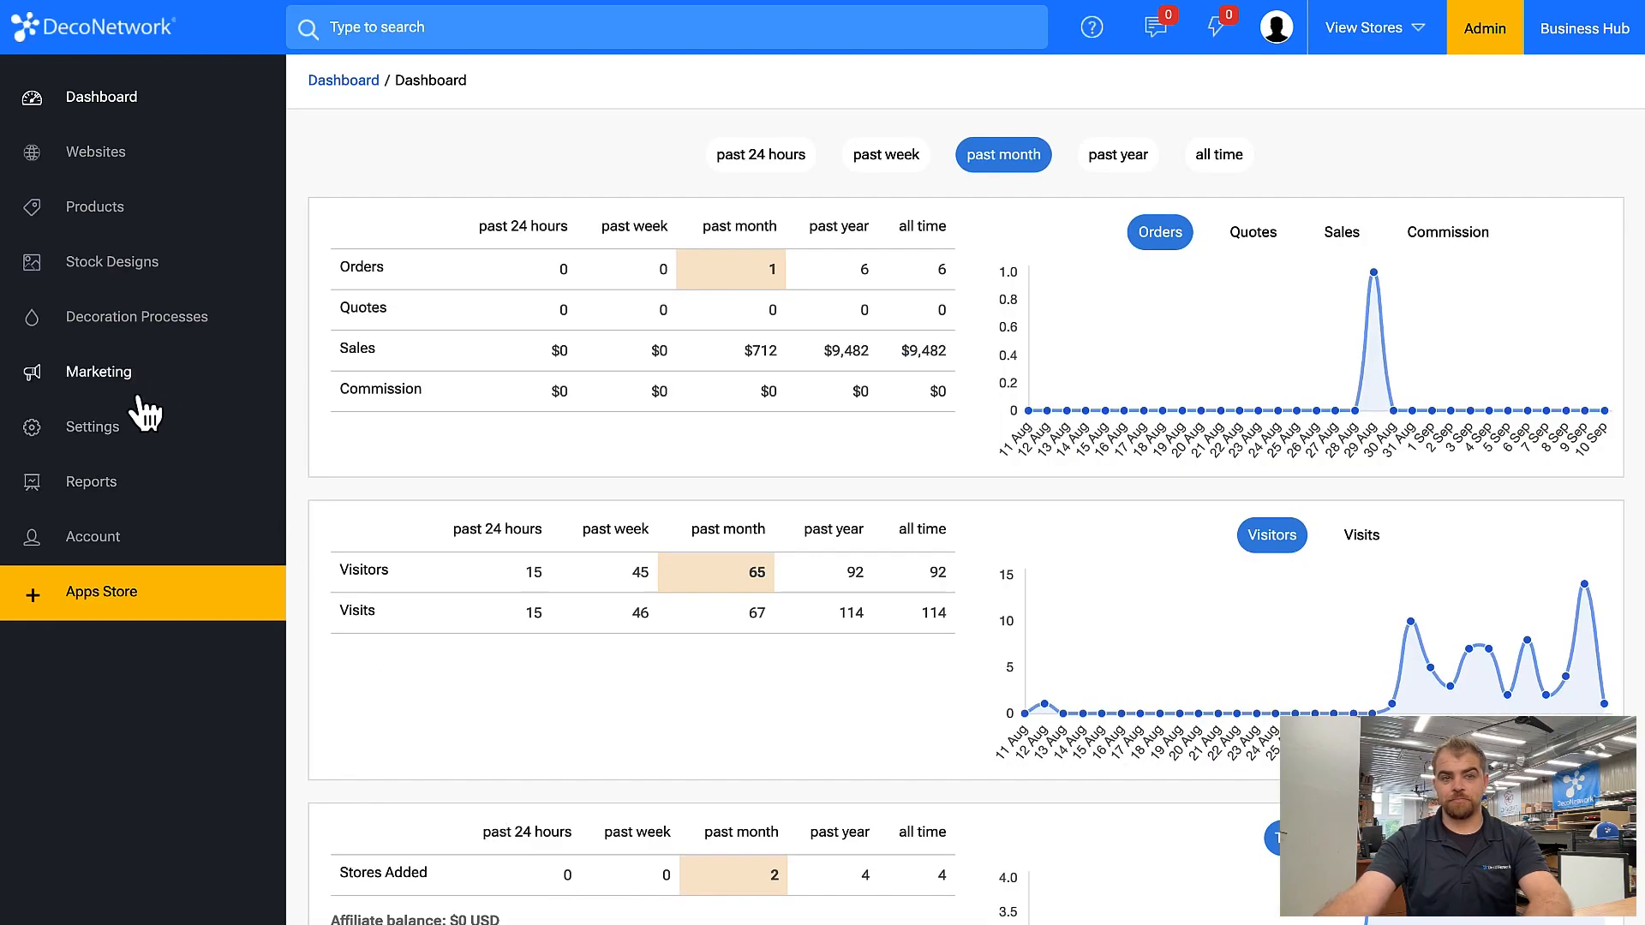
click(140, 428)
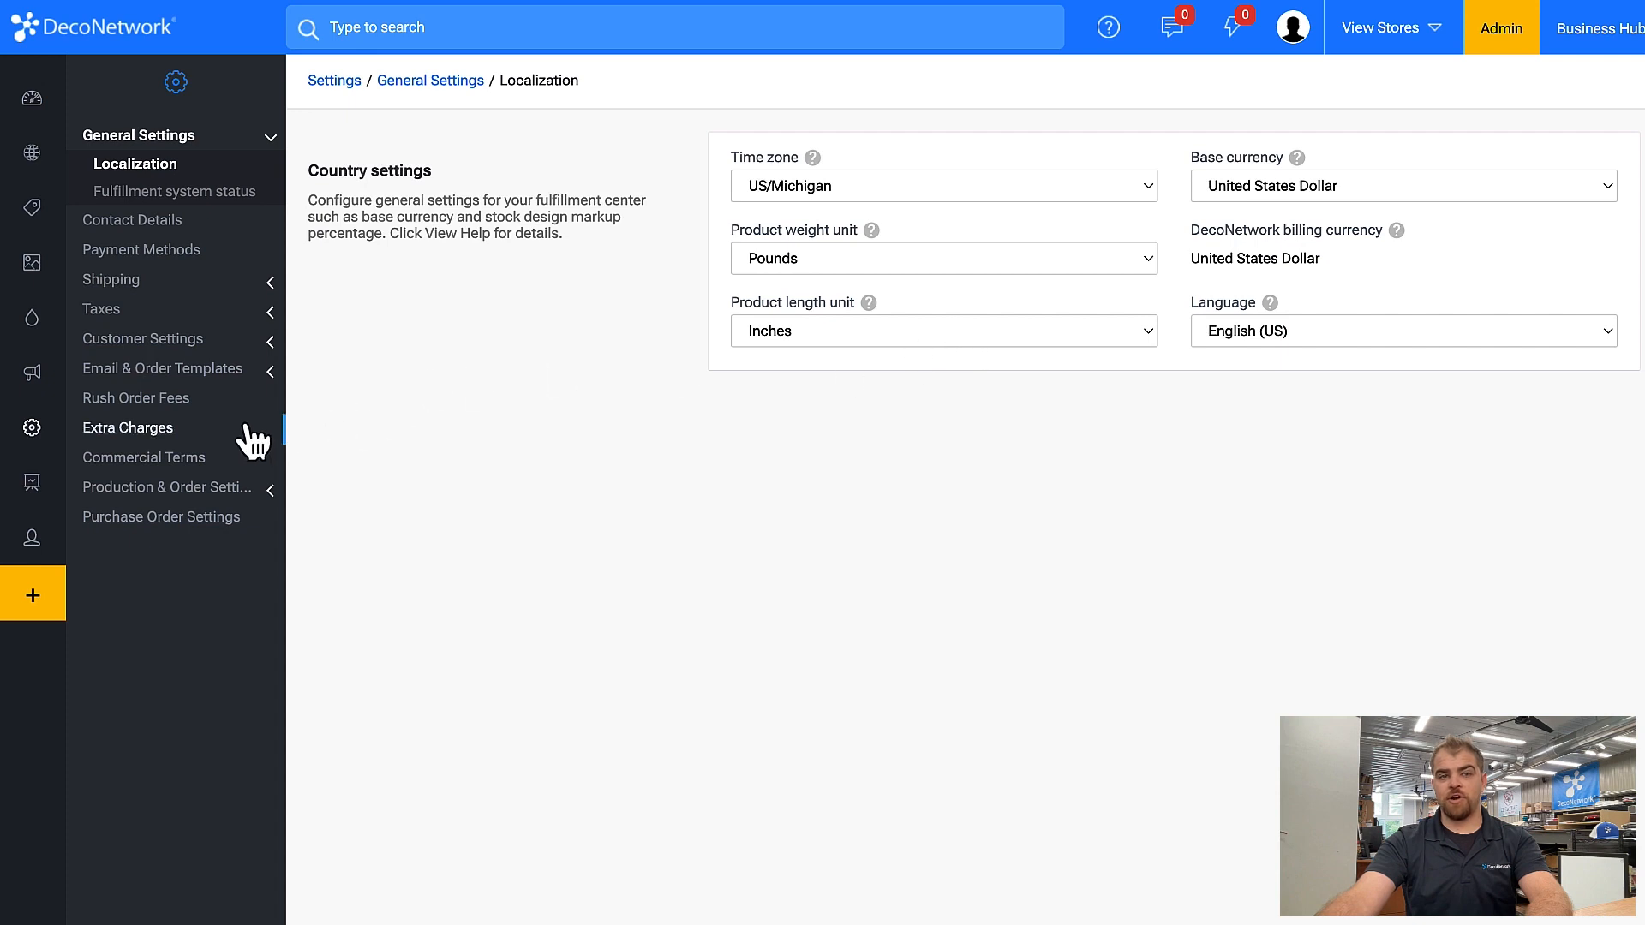
click(227, 370)
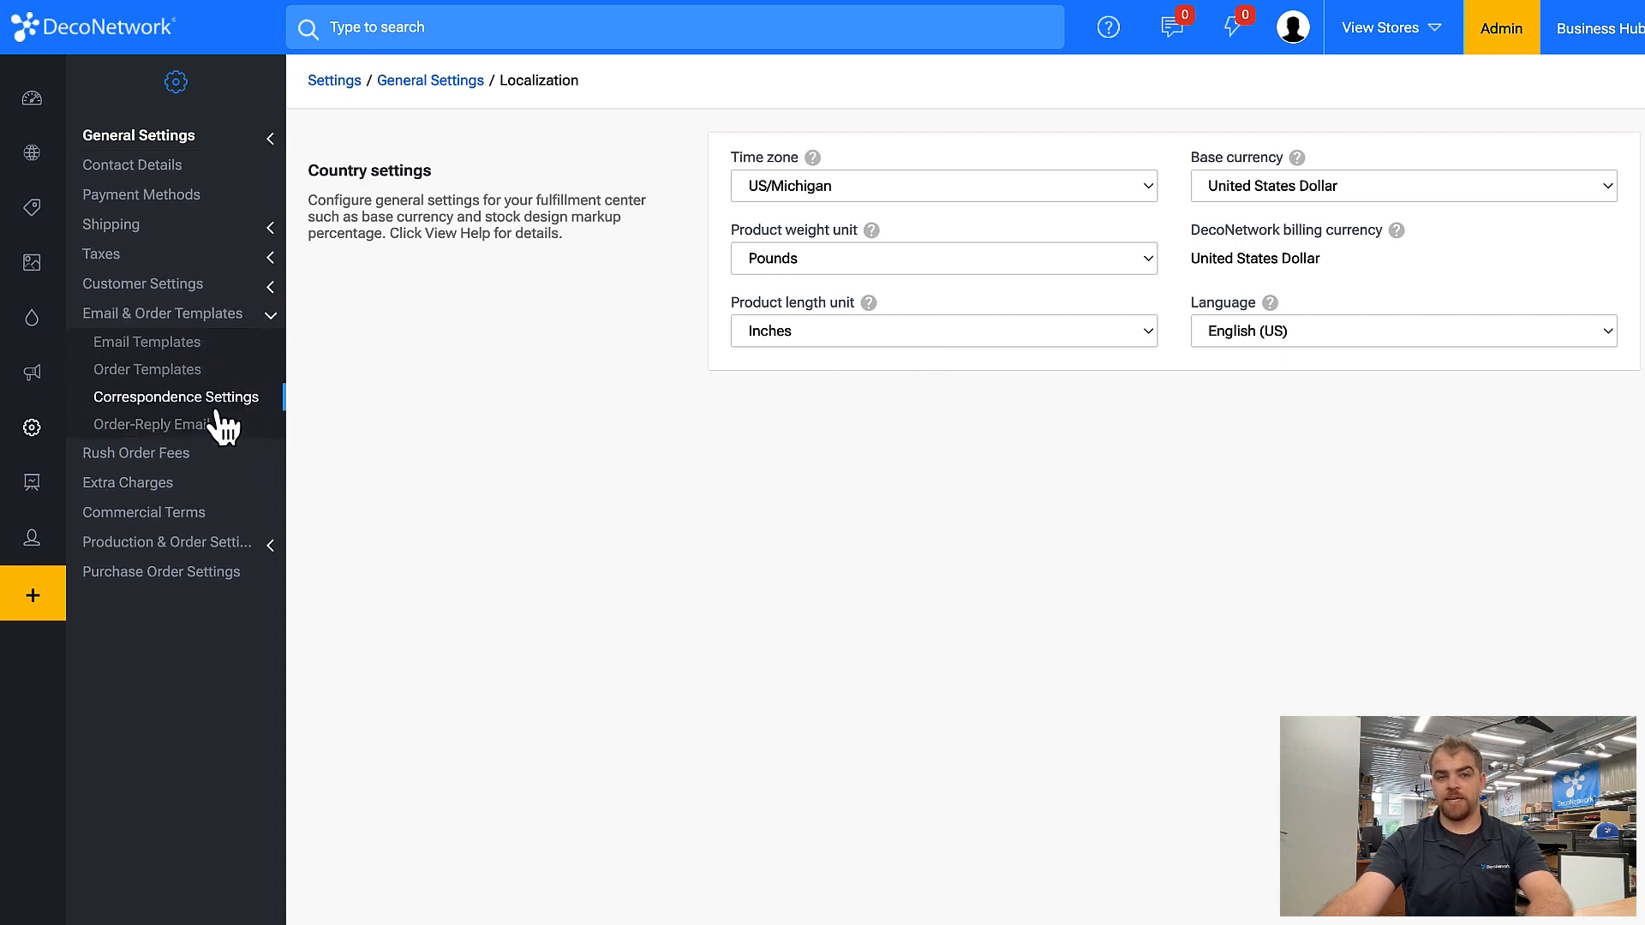
click(193, 283)
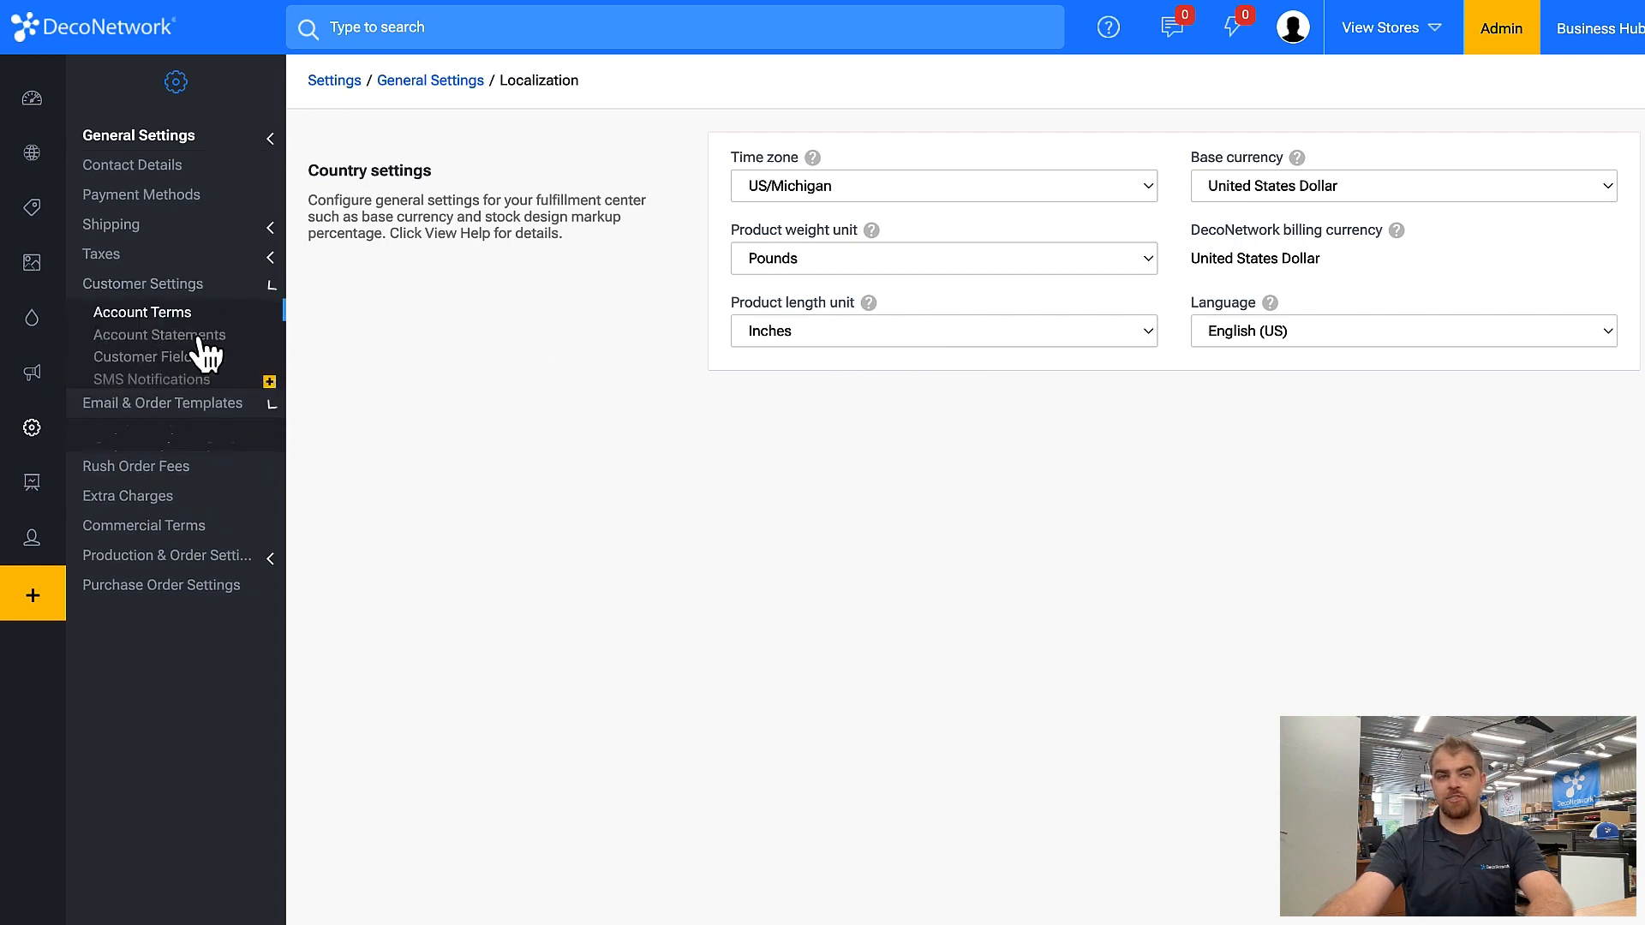
click(196, 369)
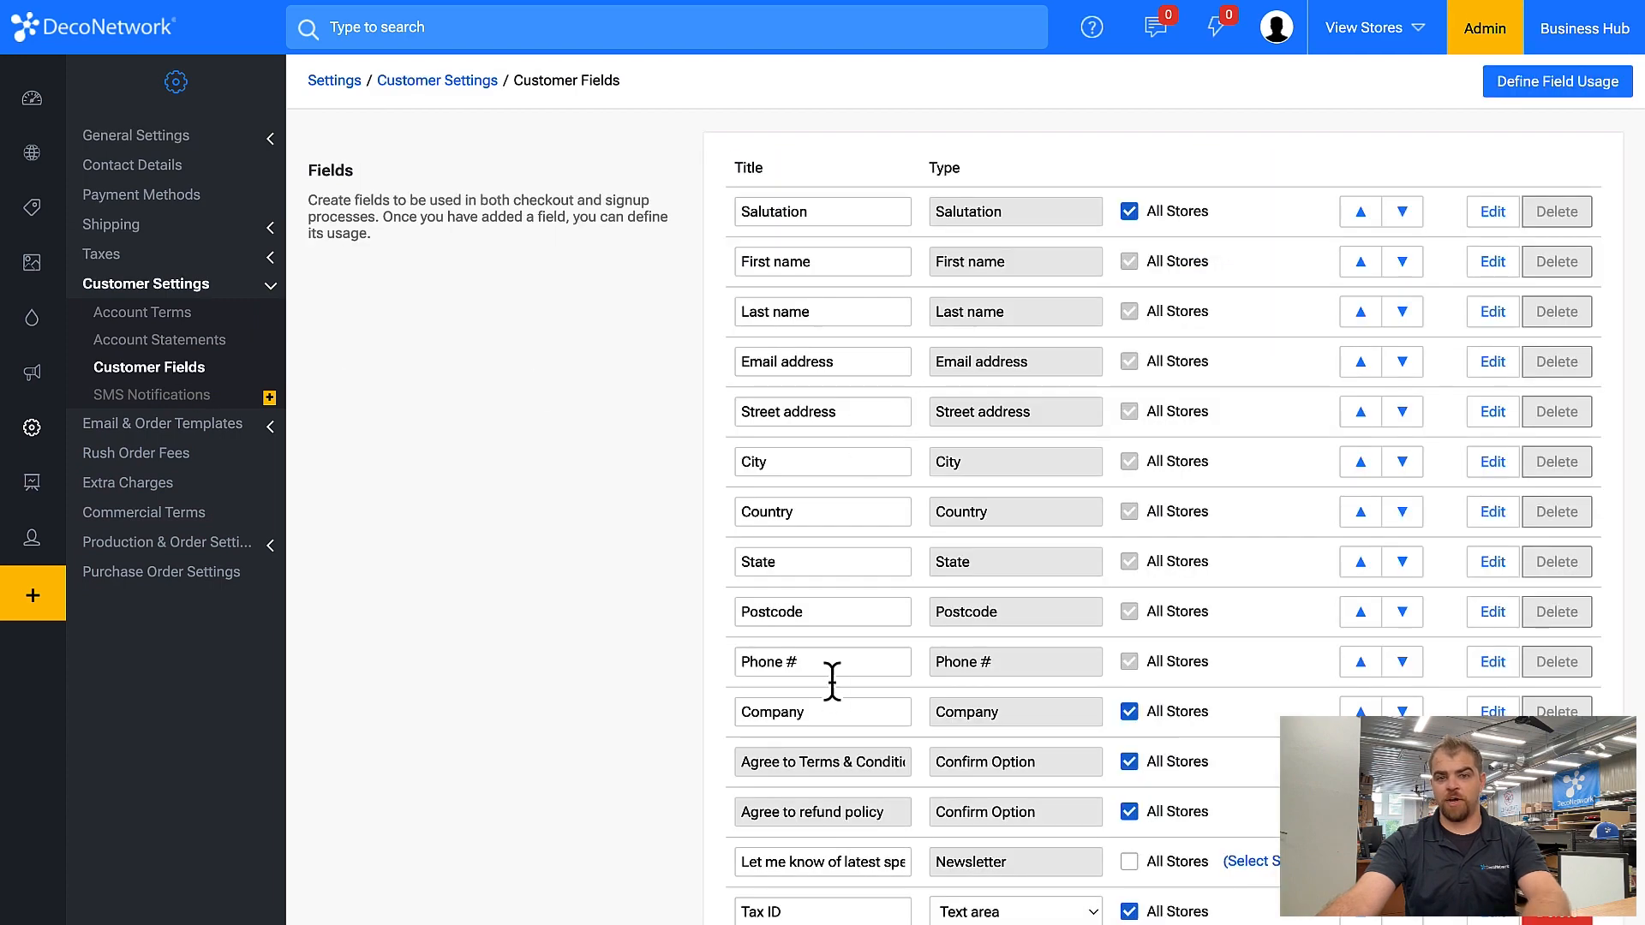
- Turn off All Stores for the Tax ID field so that it can be limited to selected stores
scroll(829, 680, down, 1)
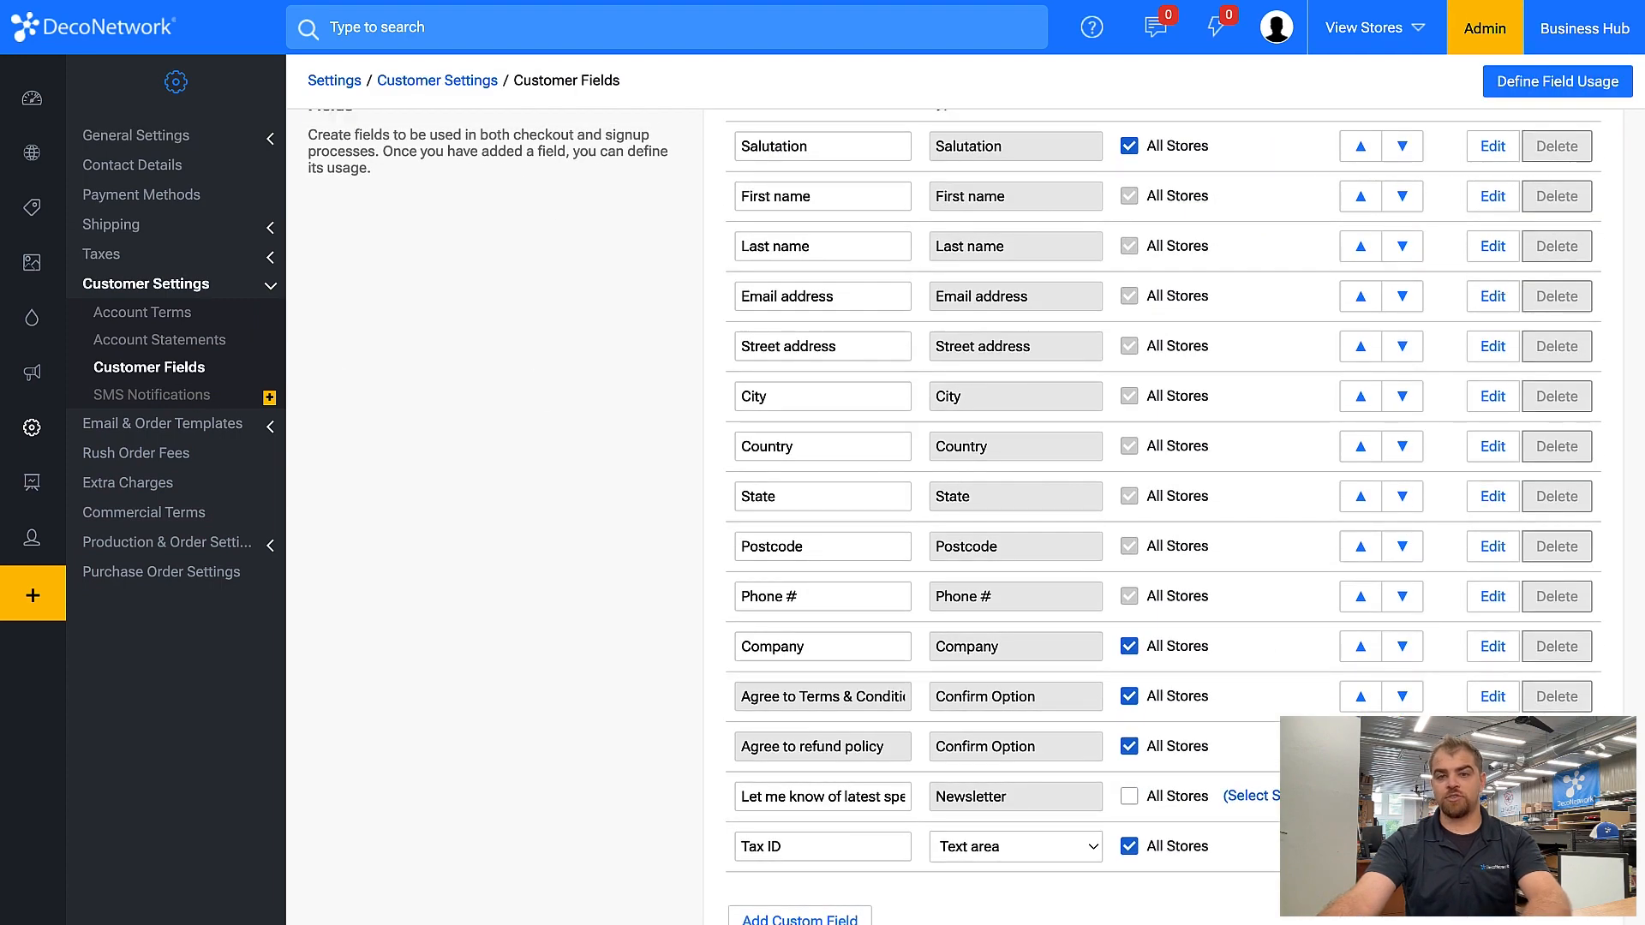
click(1492, 846)
click(848, 845)
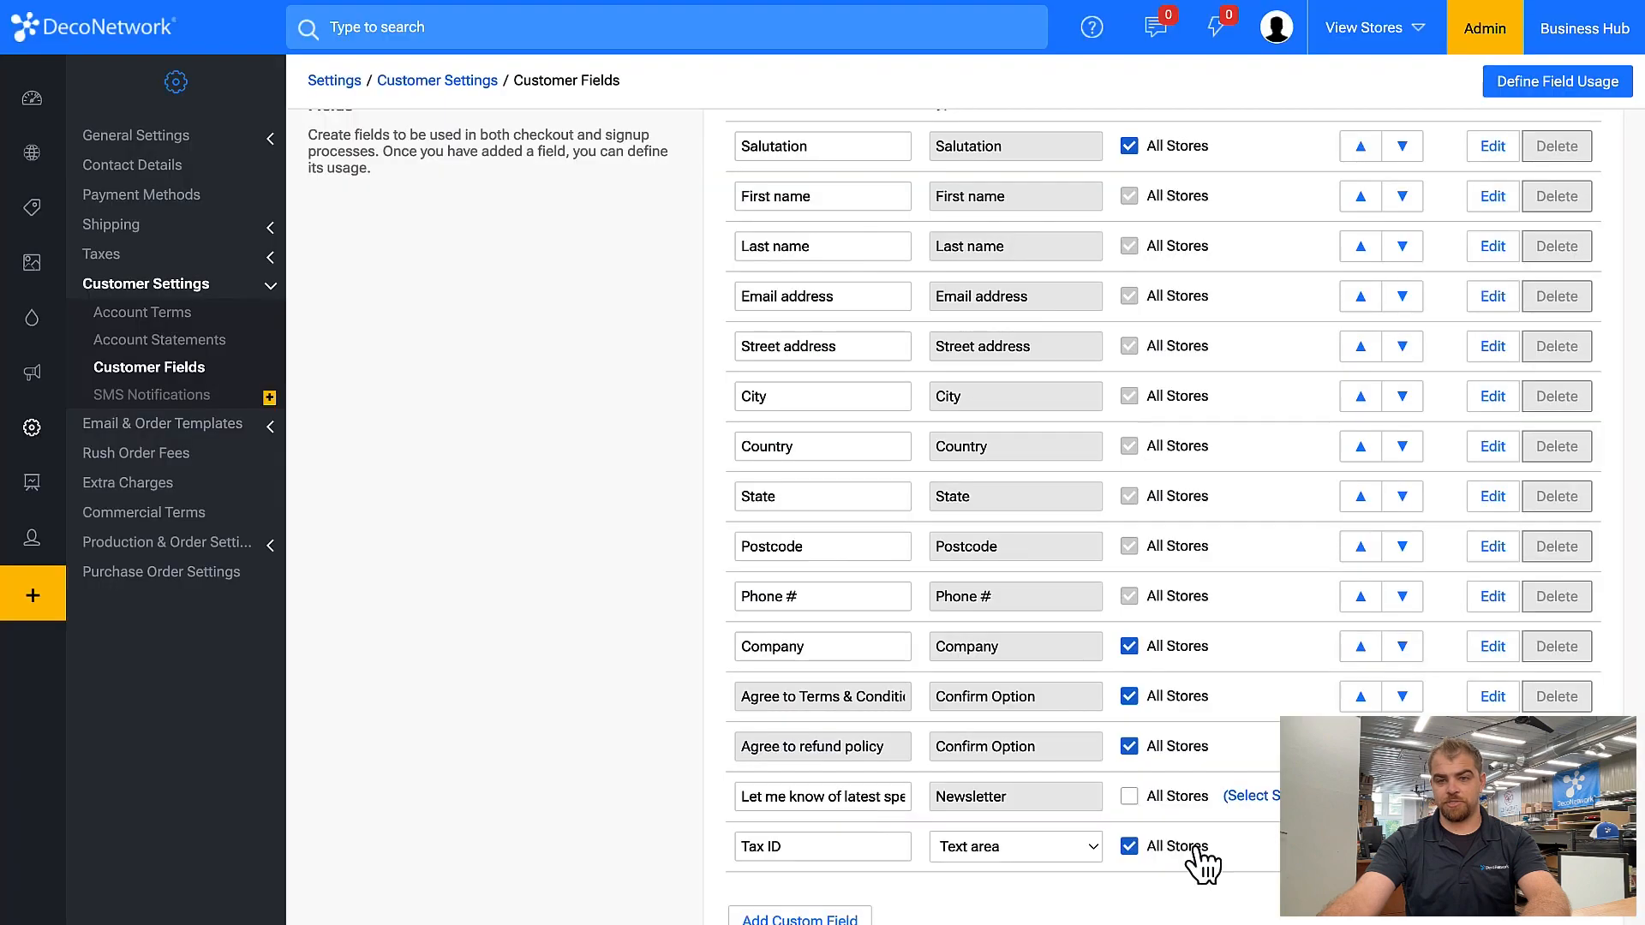
click(1200, 846)
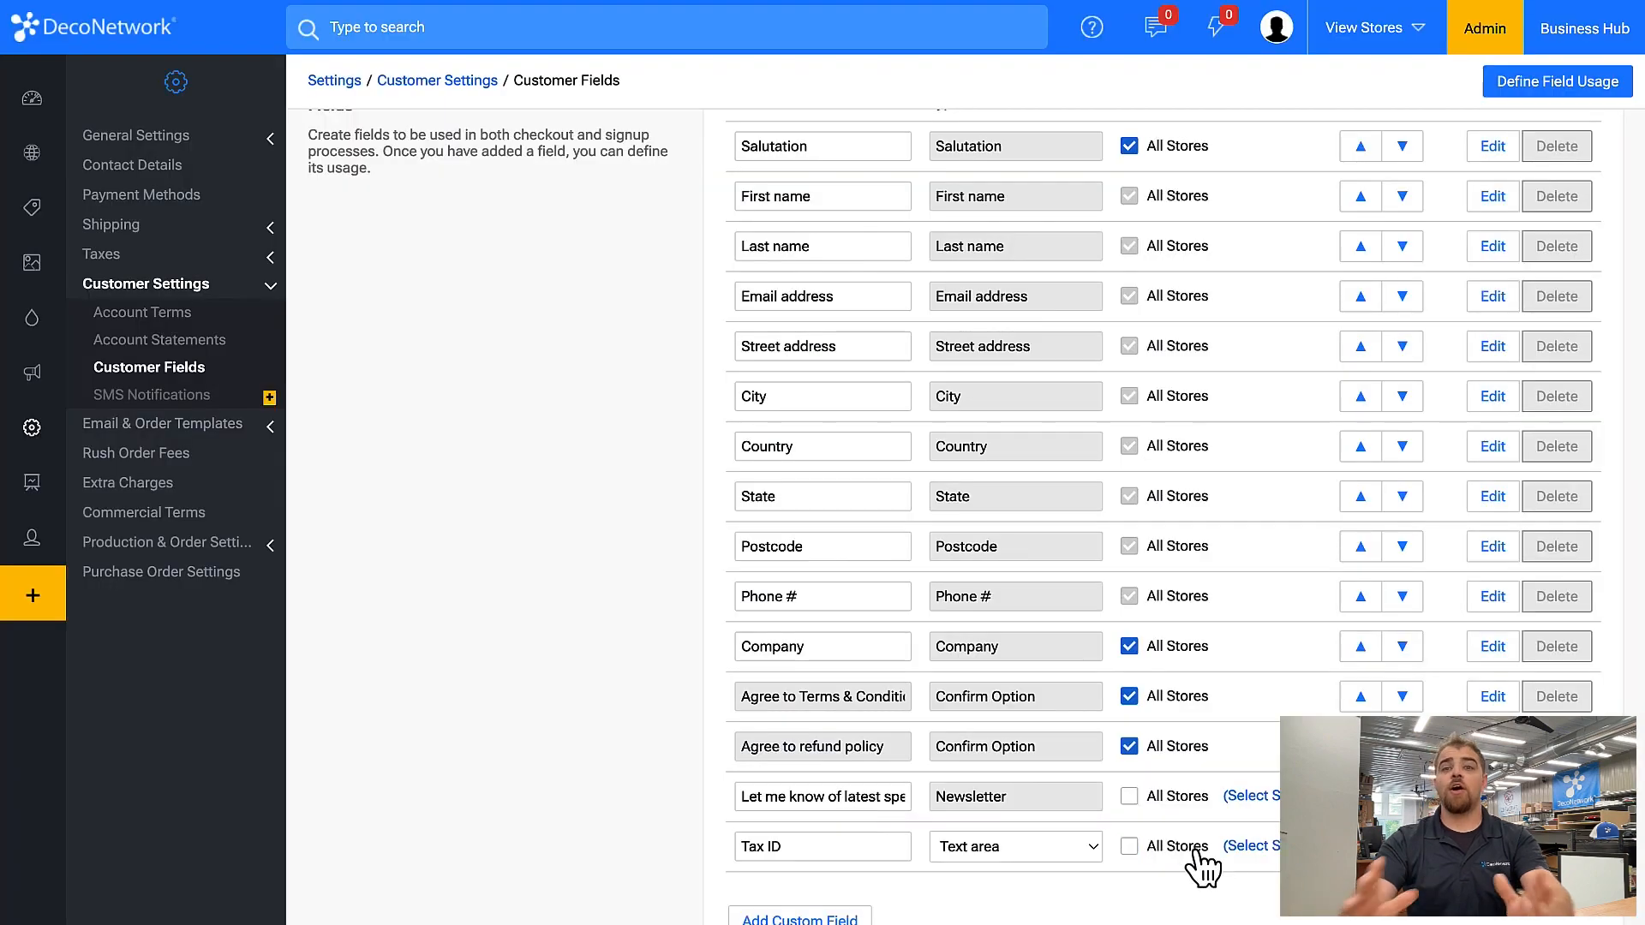